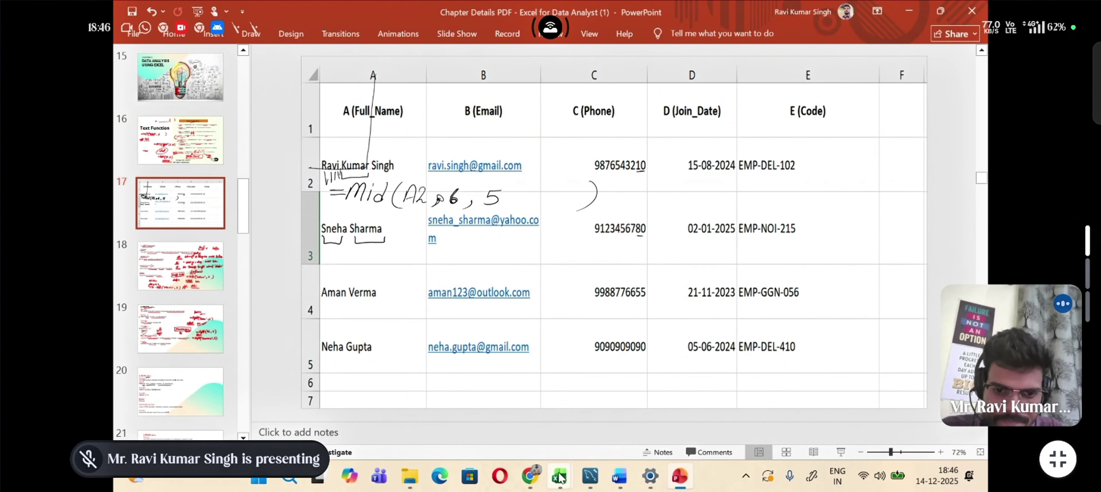
Step: Switch to the logical workbook in Excel, showing the employee table on Sheet5
{"action": "mouse_move", "coordinate": [559, 477]}
{"action": "left_click", "coordinate": [527, 424]}
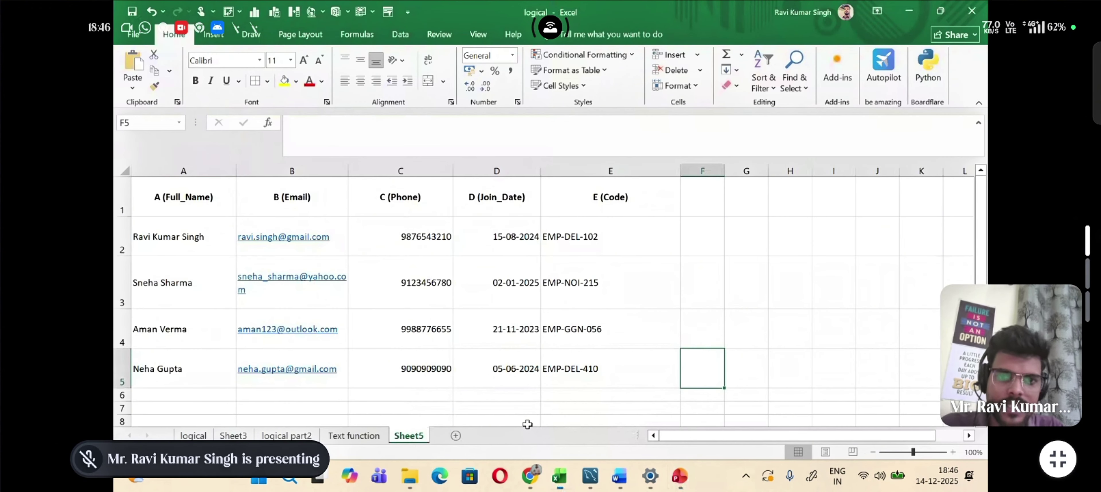
Step: Extract the middle name from the full name in A2 by entering =MID(A2,6,5) in cell F2
{"action": "left_click", "coordinate": [706, 222]}
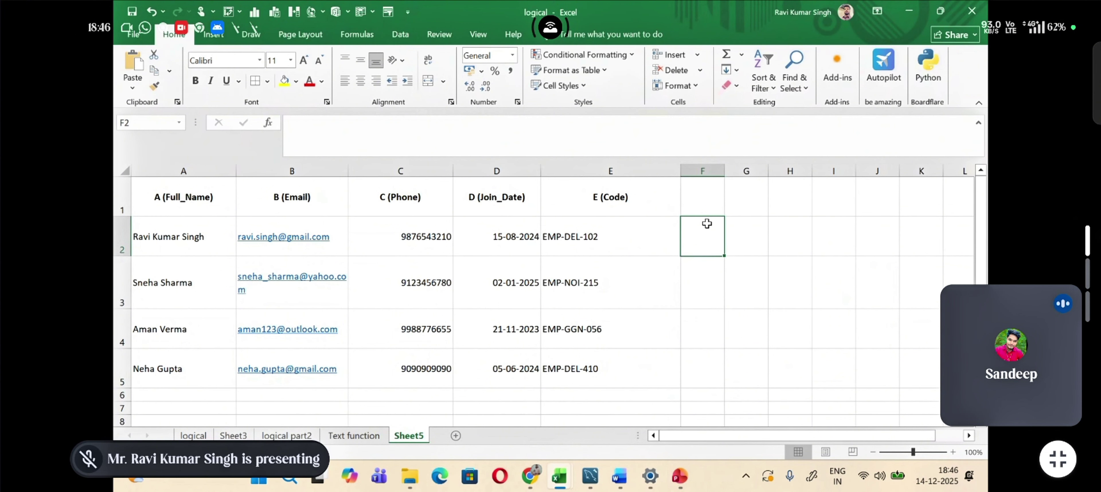
{"action": "type", "text": "="}
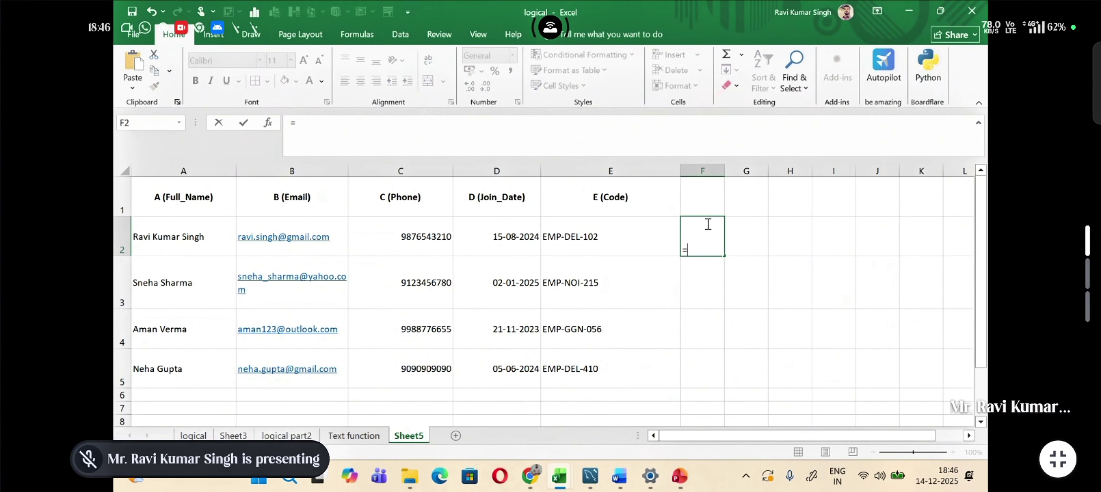
{"action": "type", "text": "mid"}
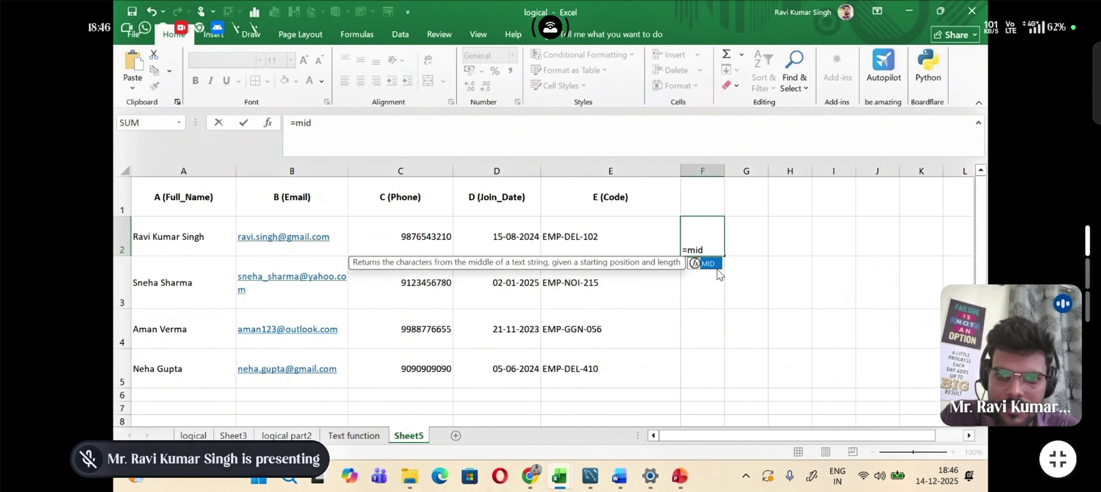
{"action": "double_click", "coordinate": [709, 263]}
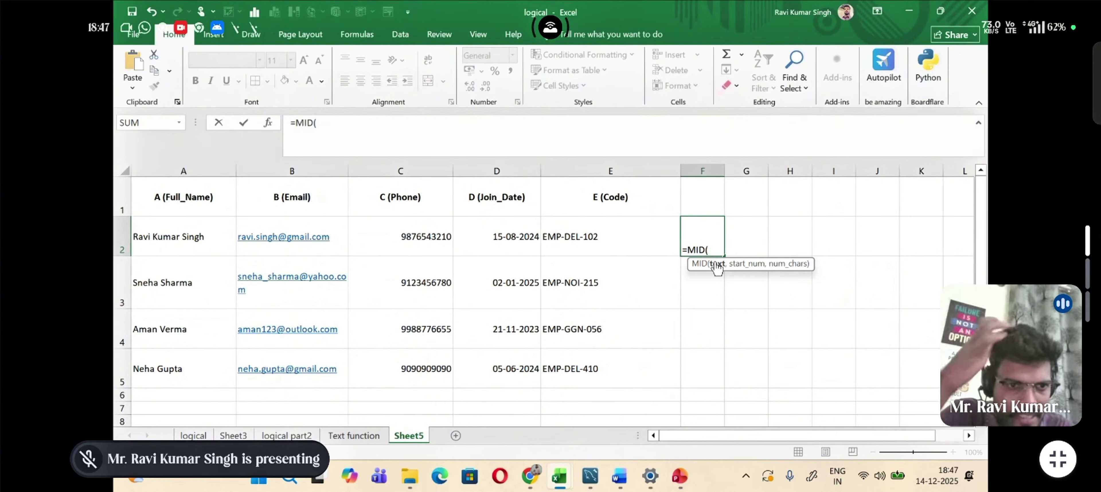
{"action": "left_click", "coordinate": [185, 236]}
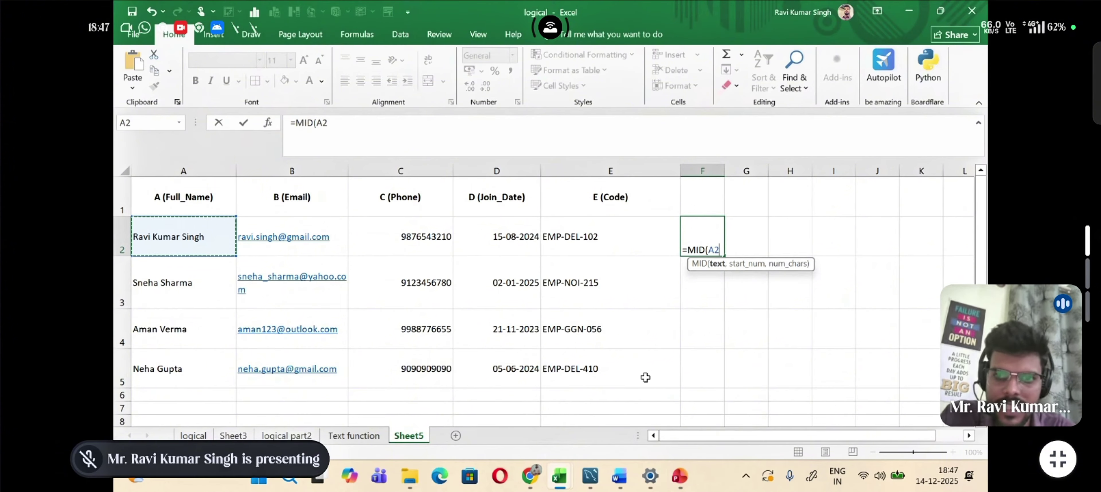
{"action": "type", "text": ","}
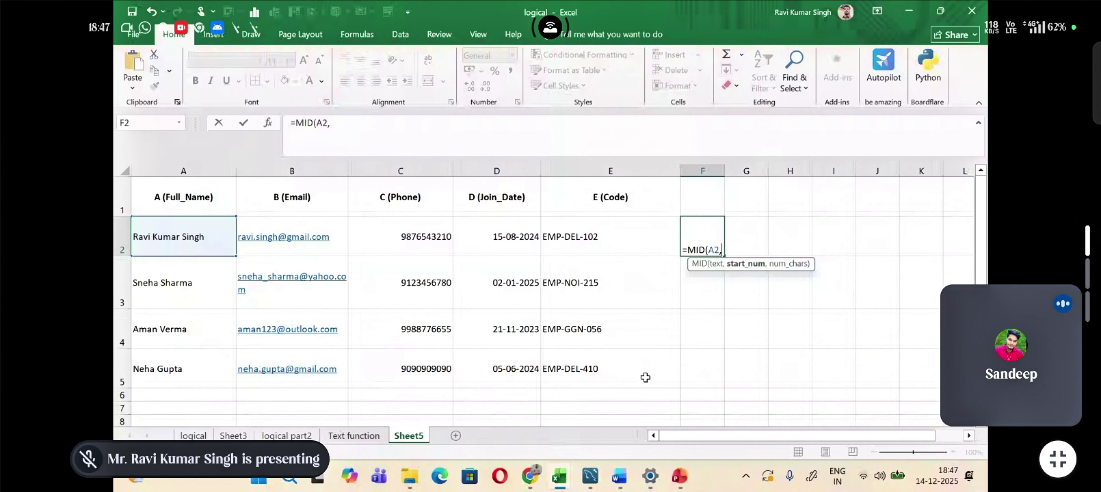
{"action": "type", "text": "6"}
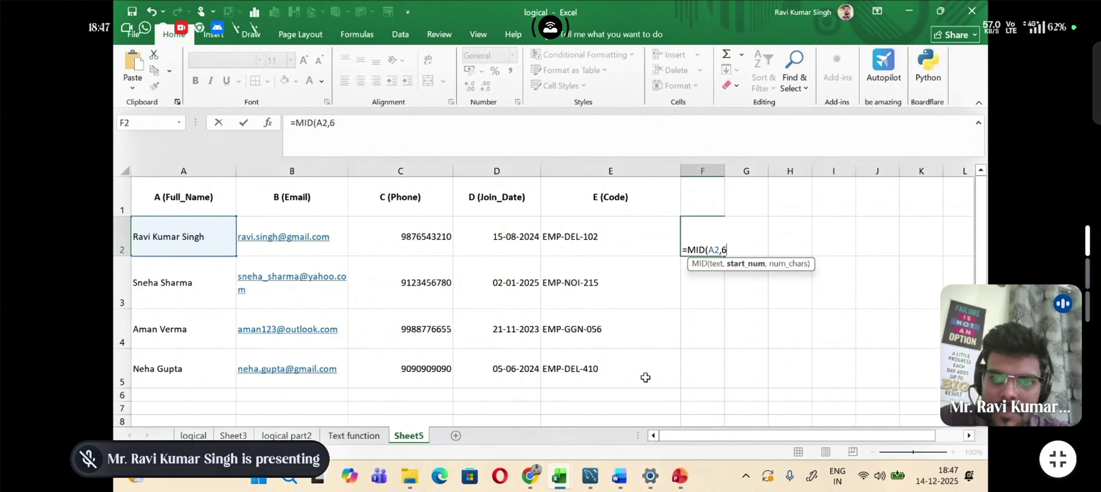
{"action": "type", "text": ","}
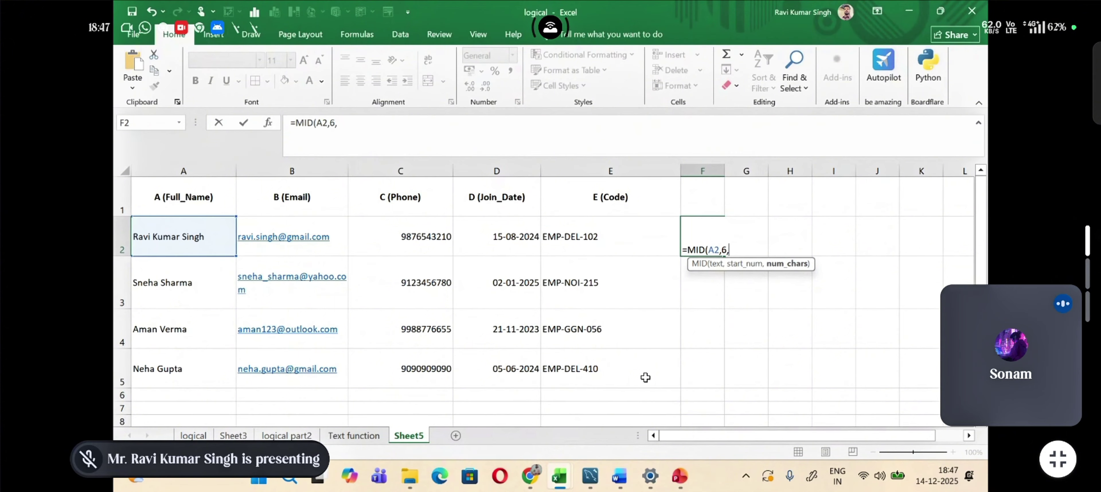
{"action": "type", "text": "5"}
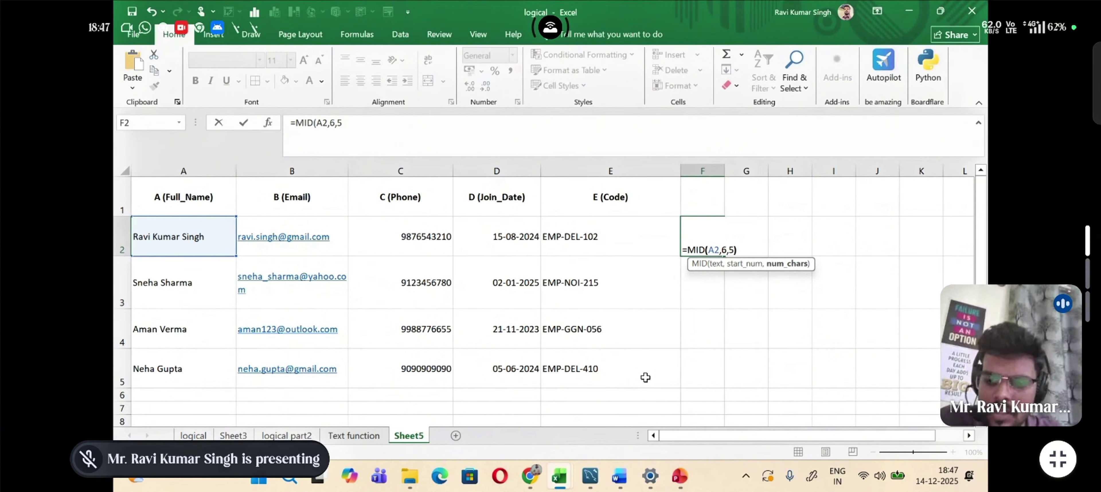
{"action": "type", "text": ")"}
{"action": "key", "text": "Return"}
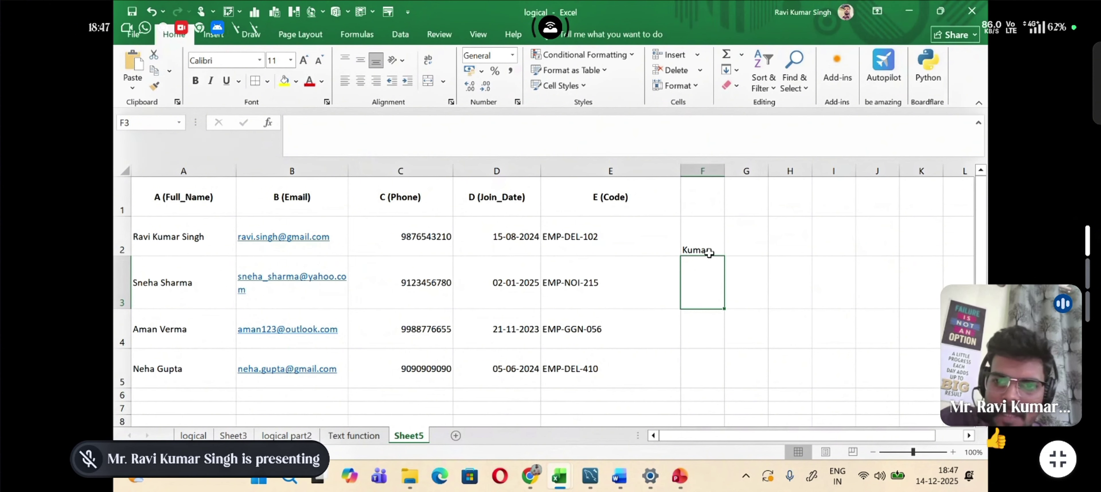
Step: Clear the MID formula from cell F2
{"action": "left_click", "coordinate": [709, 241]}
{"action": "key", "text": "BackSpace"}
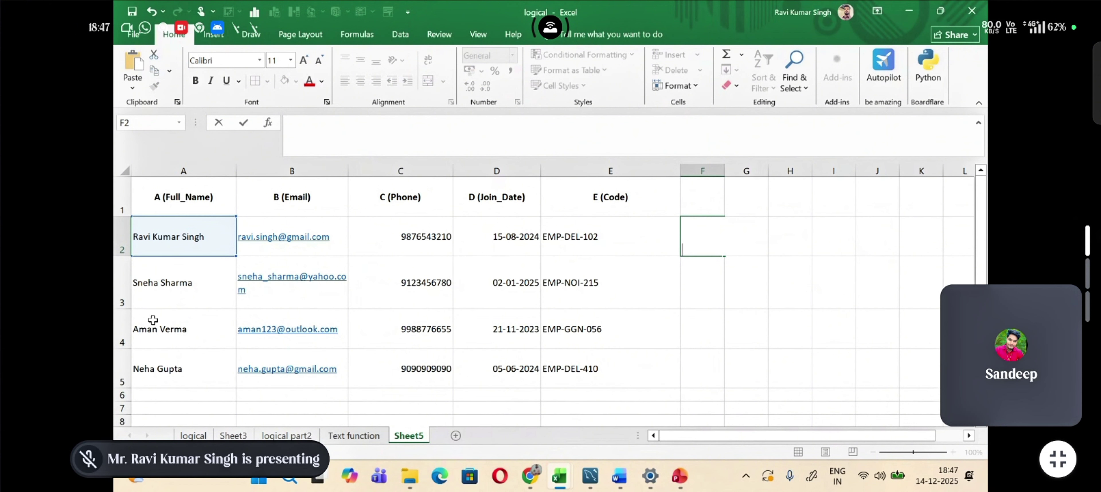
Step: Insert an empty column before the Email column and enter the header "First name" in B1
{"action": "left_click", "coordinate": [262, 170]}
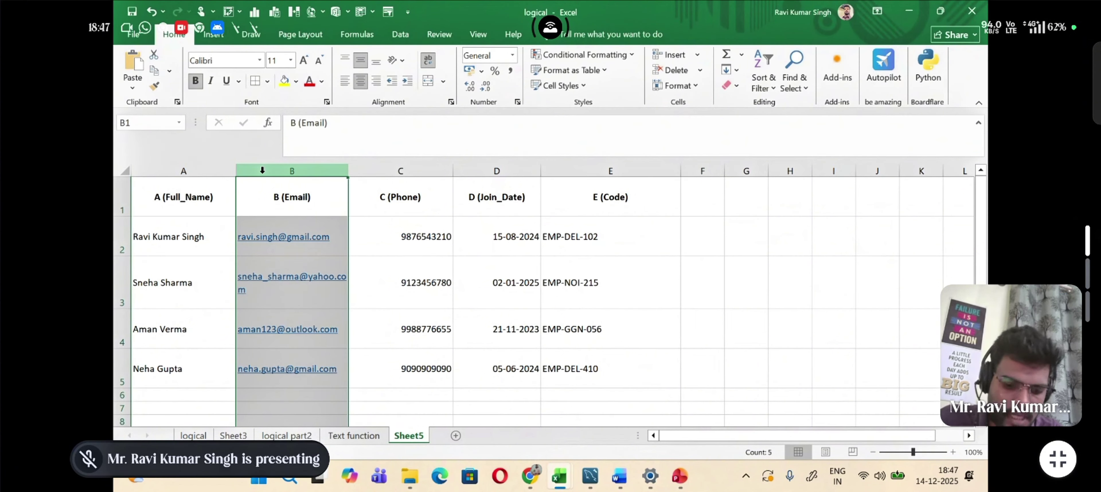
{"action": "right_click", "coordinate": [262, 170]}
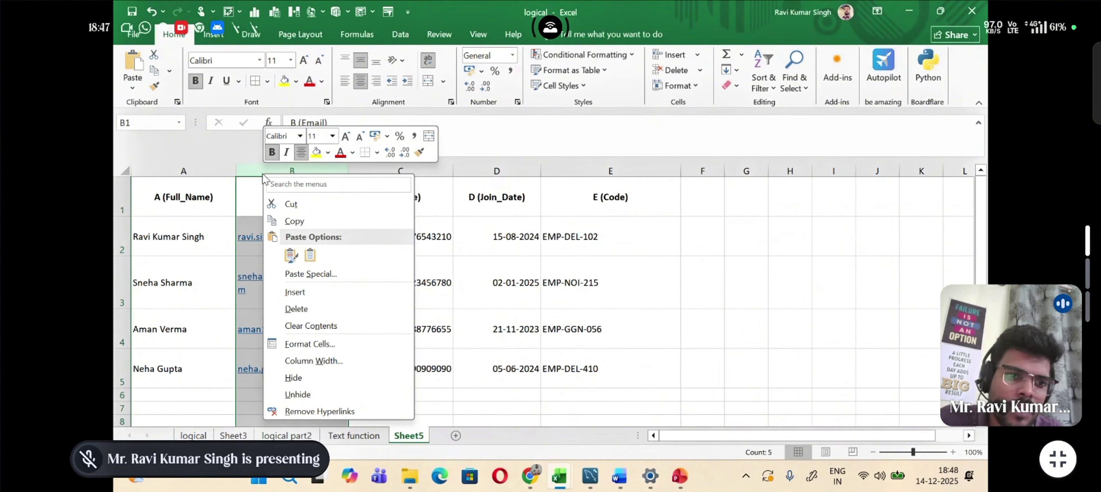
{"action": "left_click", "coordinate": [295, 293]}
{"action": "left_click", "coordinate": [278, 185]}
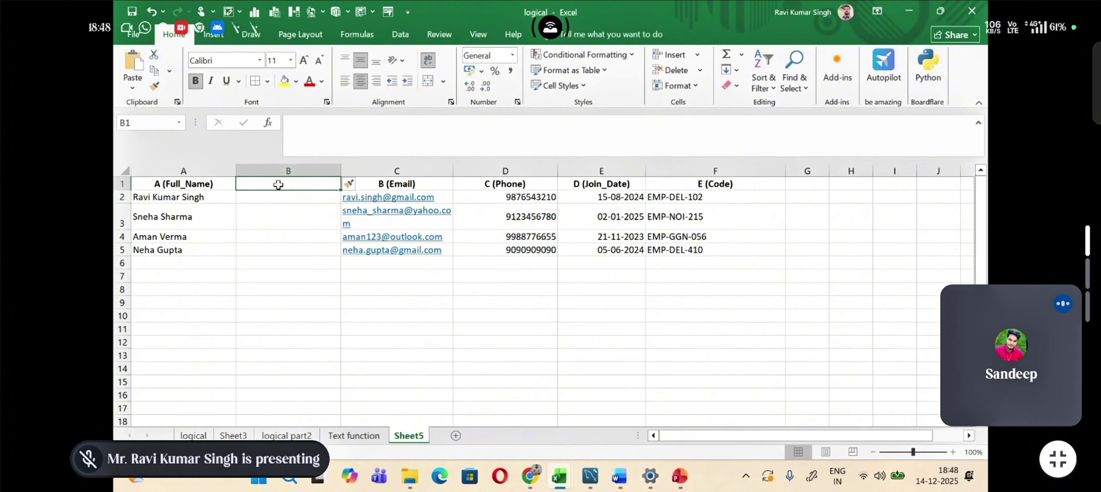
{"action": "type", "text": "Firs"}
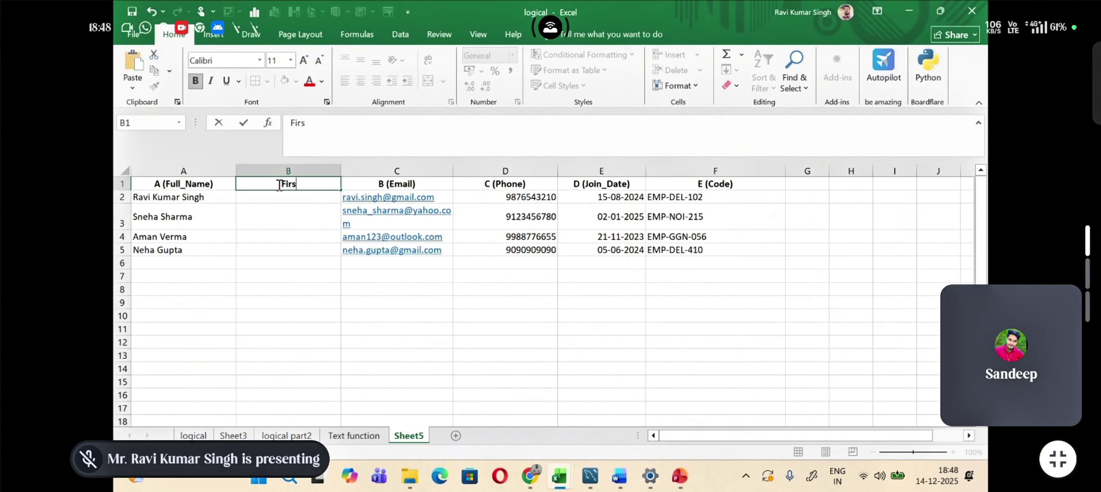
{"action": "type", "text": "t name"}
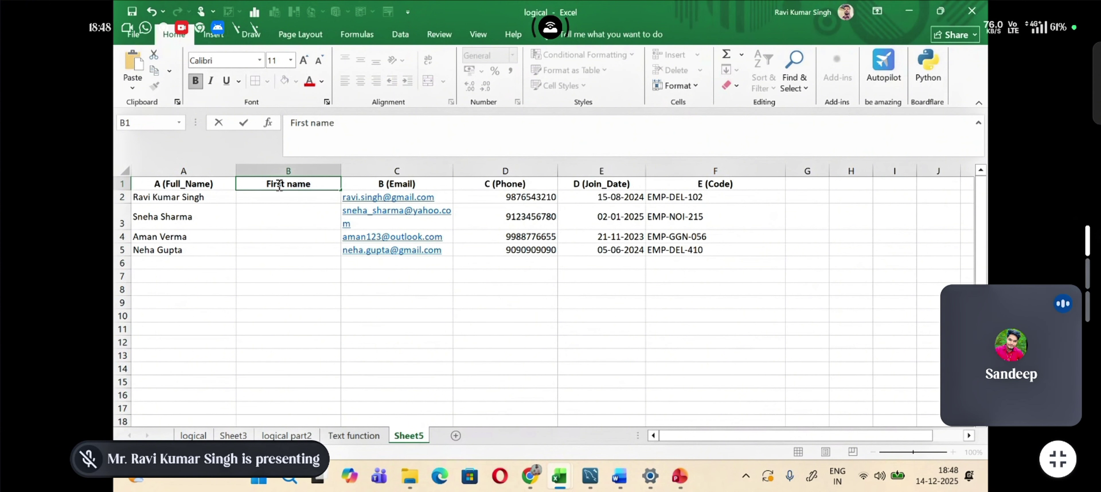
Step: Enter =LEFT(A2,4) in cell B2 and fill the formula down the First name column to B5
{"action": "left_click", "coordinate": [278, 197]}
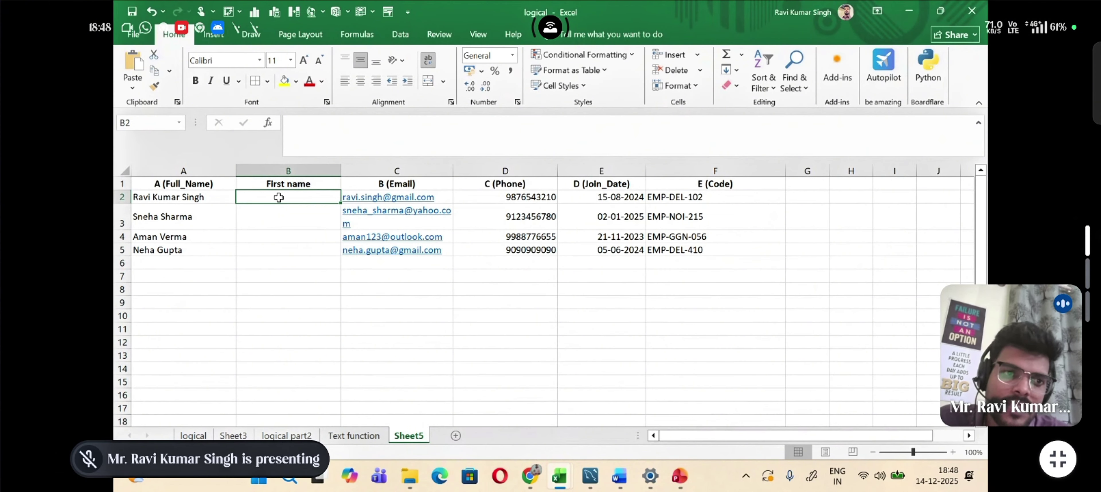
{"action": "type", "text": "="}
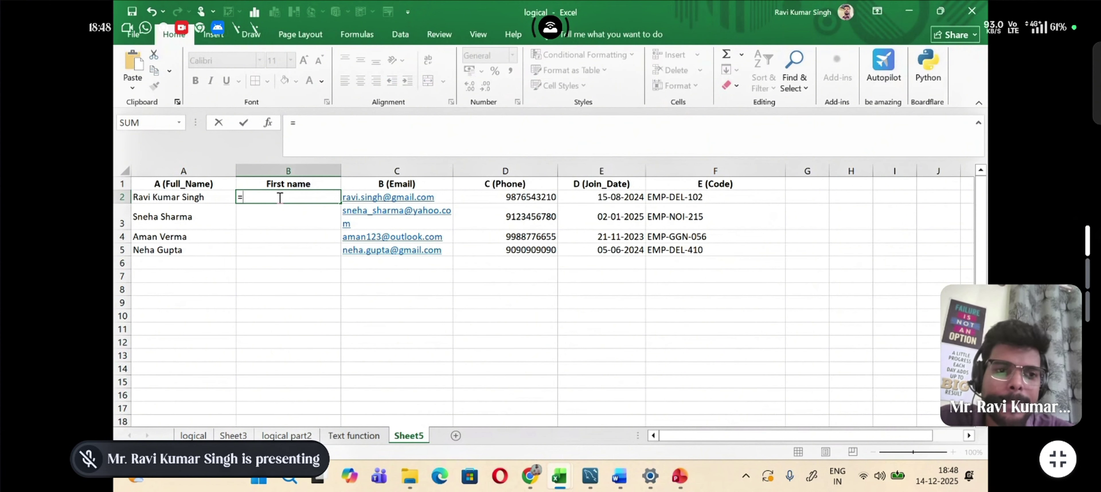
{"action": "type", "text": "left"}
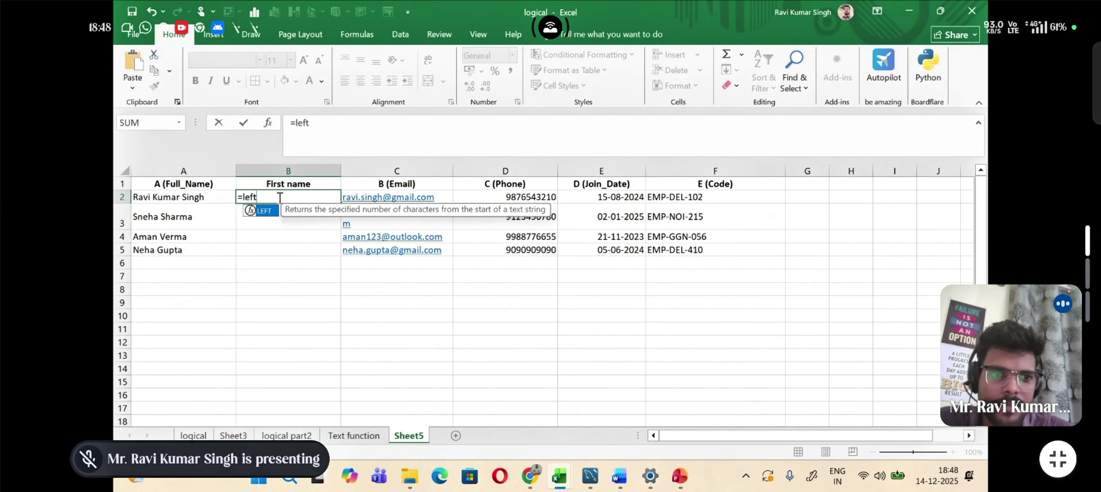
{"action": "type", "text": "("}
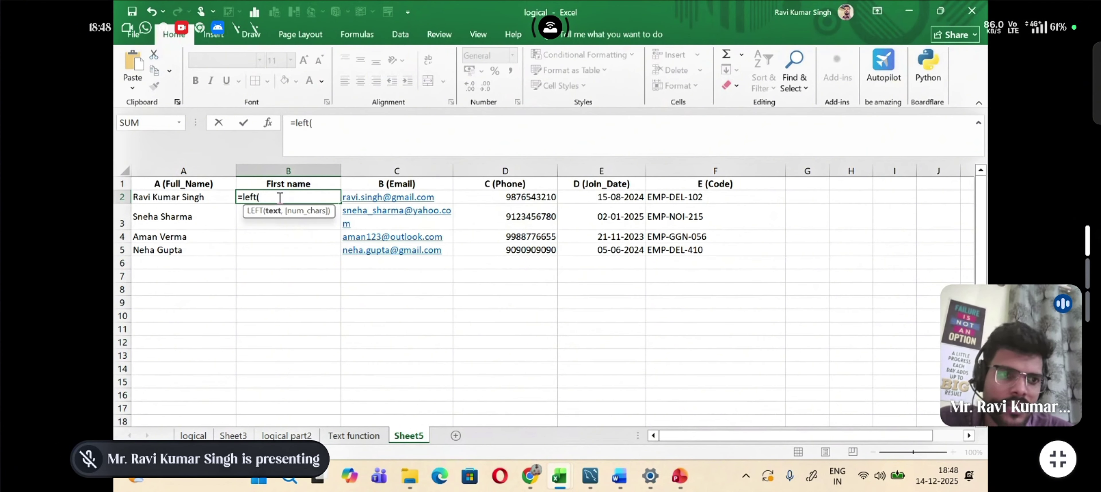
{"action": "left_click", "coordinate": [194, 195]}
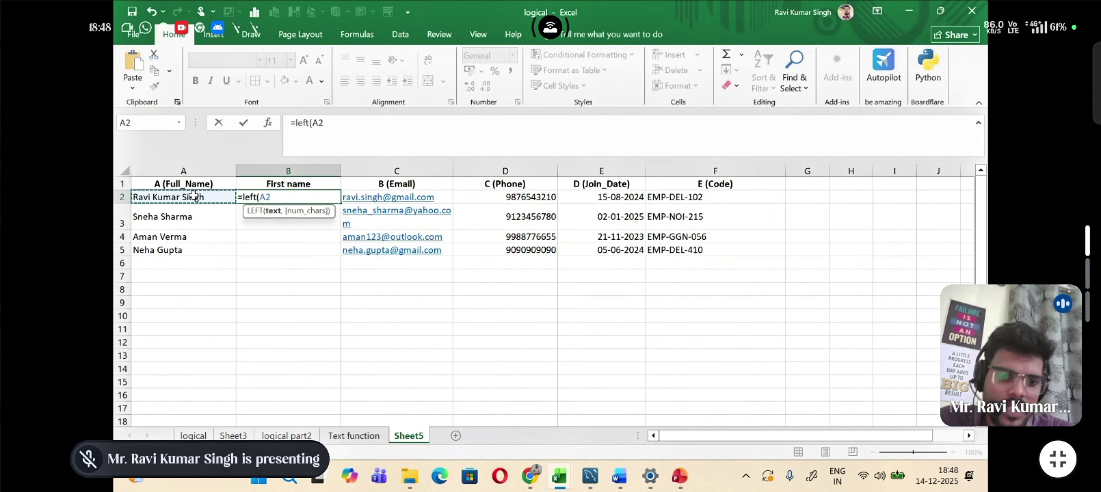
{"action": "type", "text": ",4"}
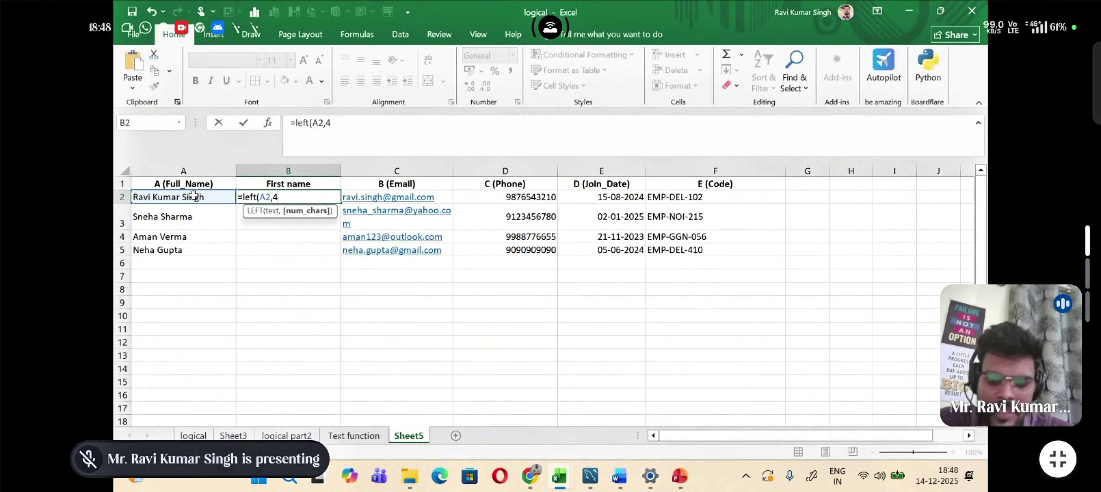
{"action": "type", "text": ")"}
{"action": "key", "text": "Return"}
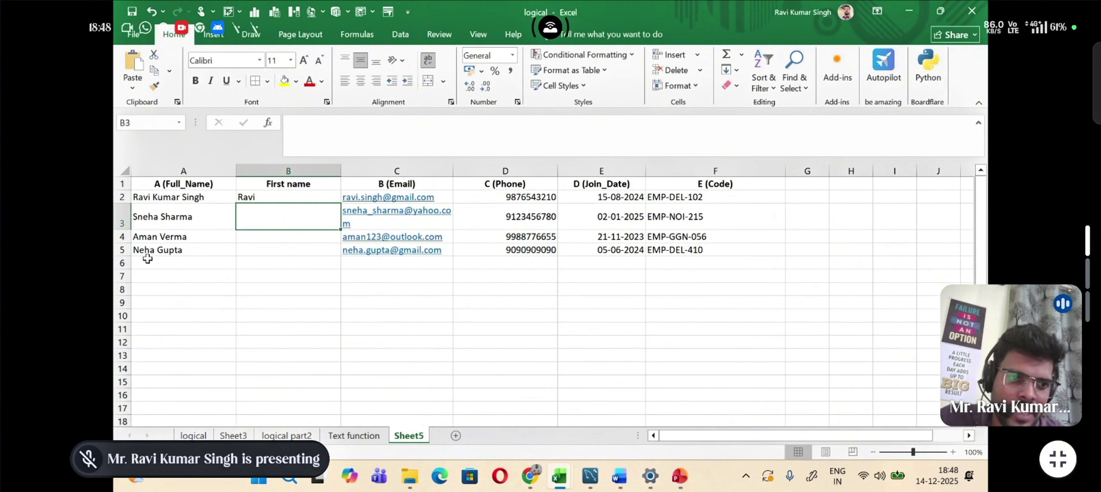
{"action": "left_click", "coordinate": [280, 198]}
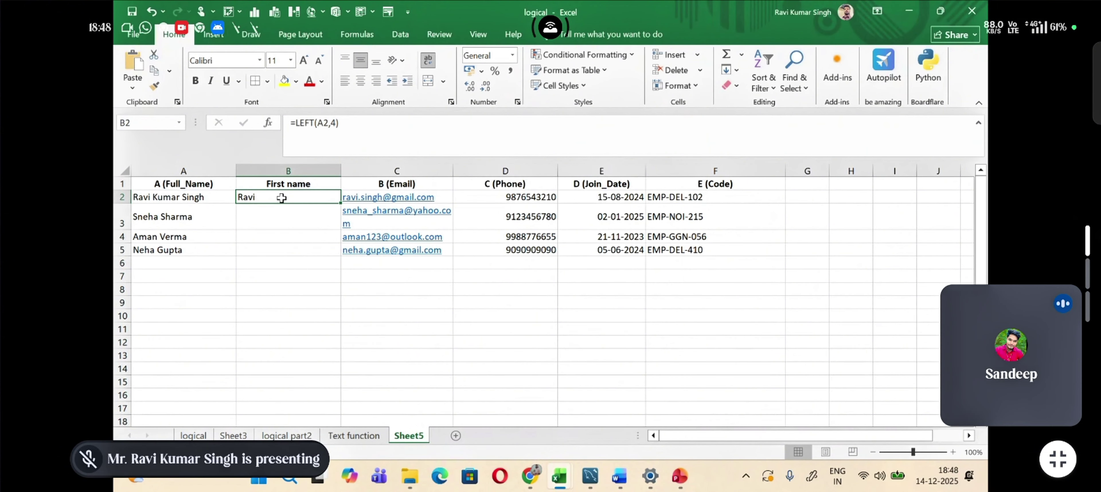
{"action": "double_click", "coordinate": [340, 201]}
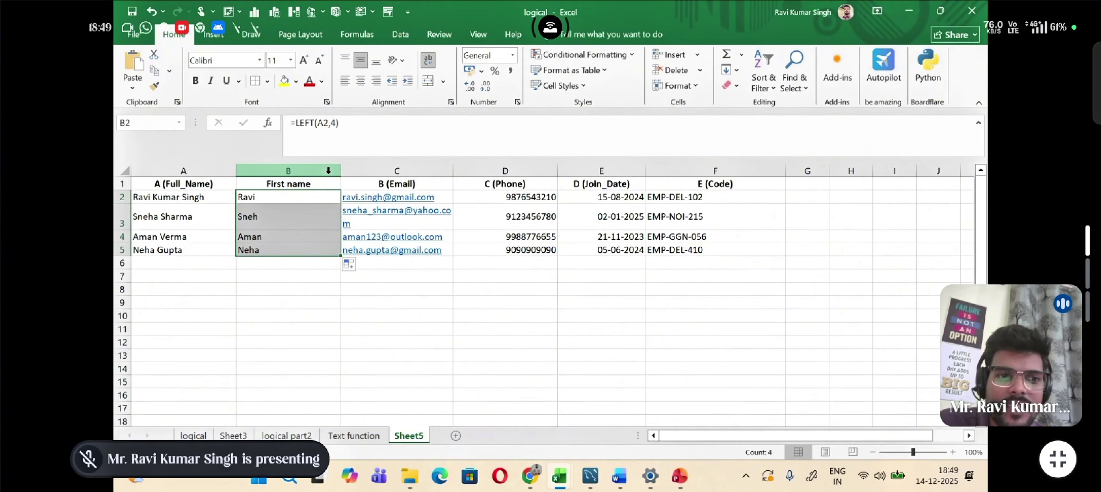
Step: Delete the whole First name column from the table
{"action": "right_click", "coordinate": [328, 171]}
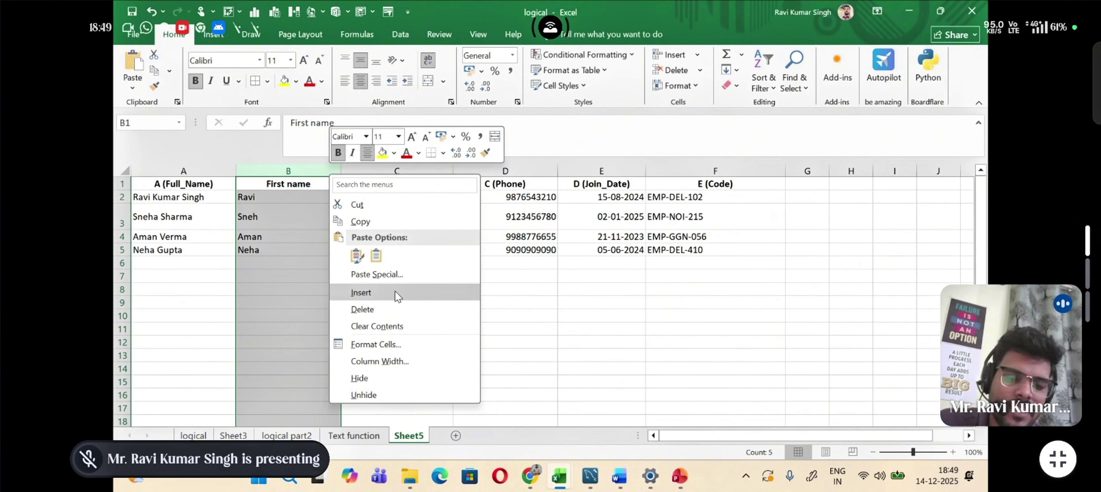
{"action": "left_click", "coordinate": [396, 308]}
{"action": "left_click", "coordinate": [395, 306]}
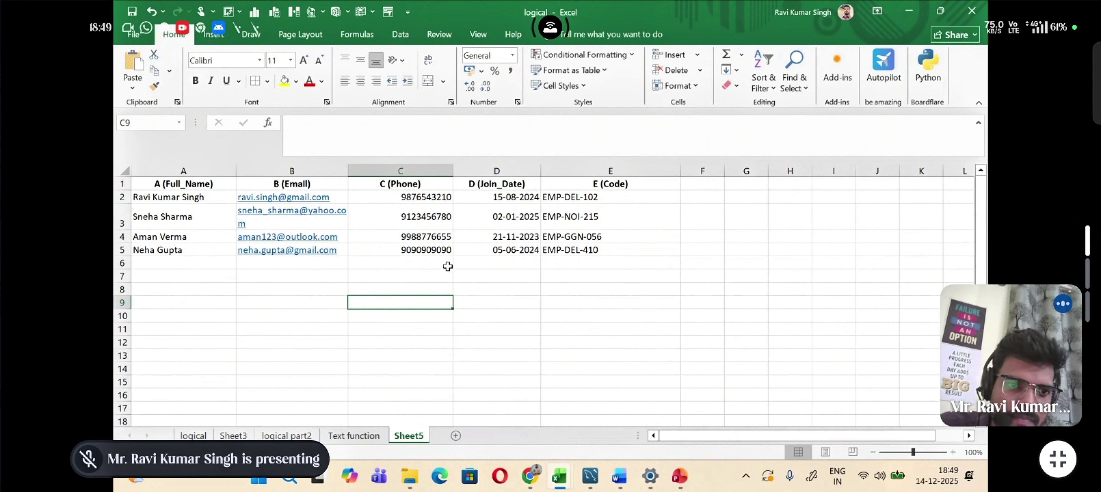
Step: Widen the Email column so that the longest address fits on one line
{"action": "left_click_drag", "start_coordinate": [350, 170], "coordinate": [386, 180]}
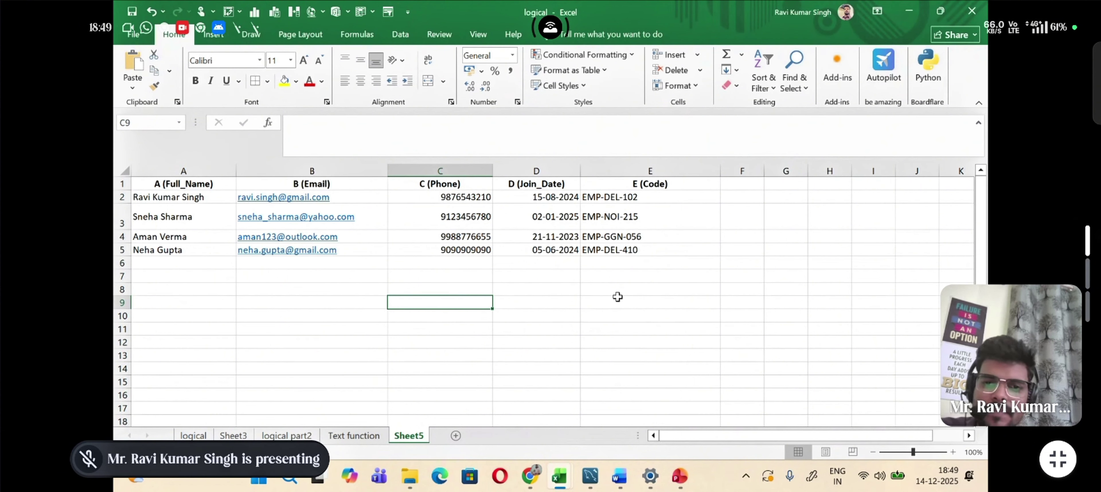
Step: Enter =MID(E2,5,3) in cell F2 to extract the location part of the code, and fill the formula down to F5
{"action": "left_click", "coordinate": [736, 195]}
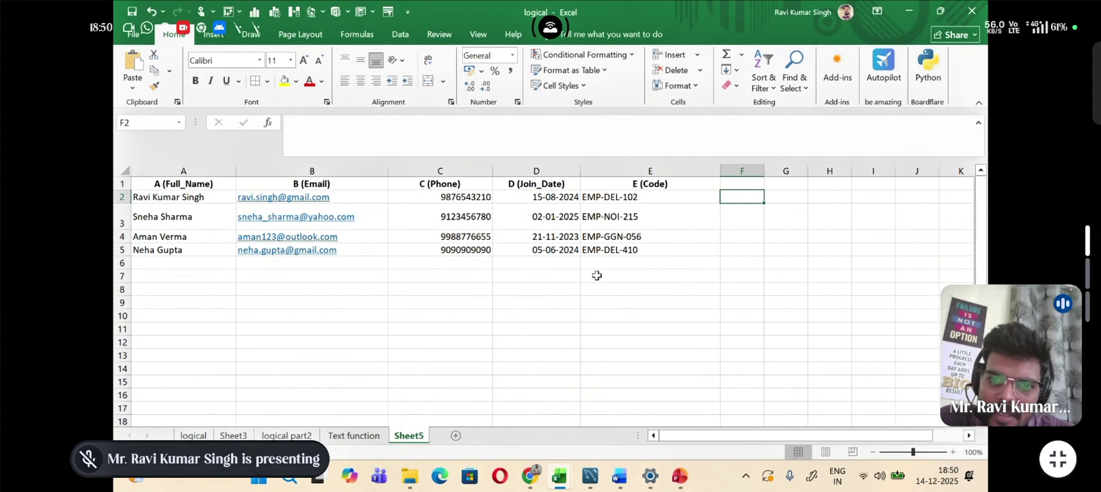
{"action": "type", "text": "="}
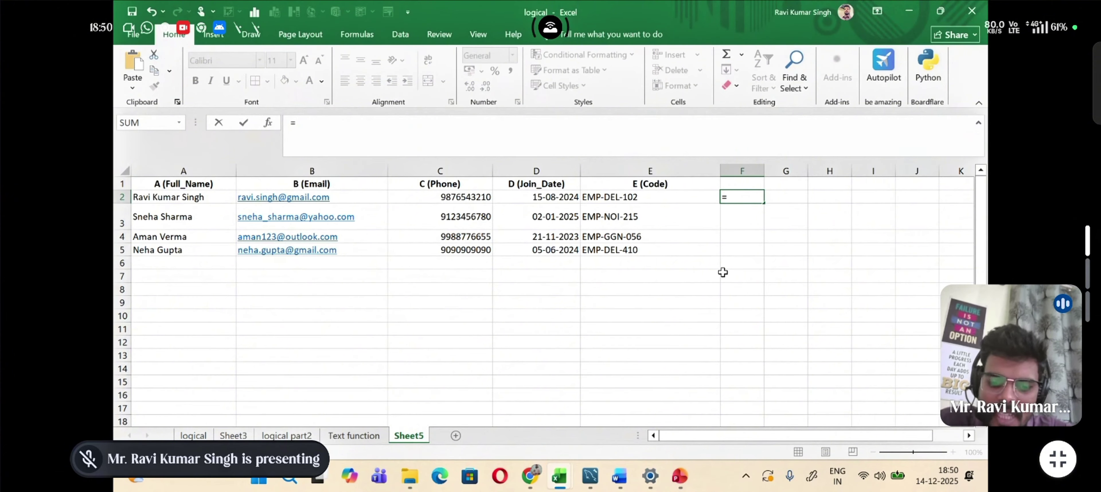
{"action": "type", "text": "mi"}
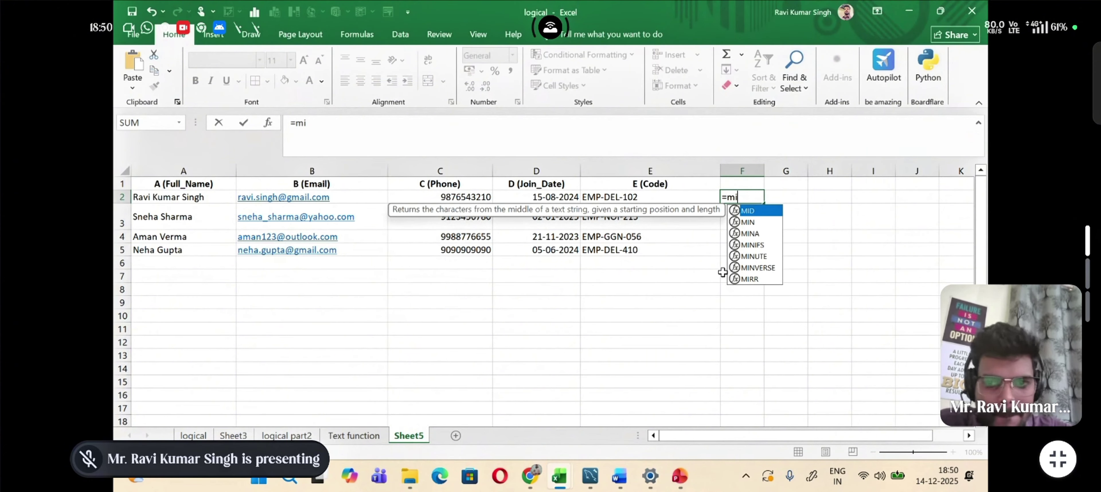
{"action": "type", "text": "d("}
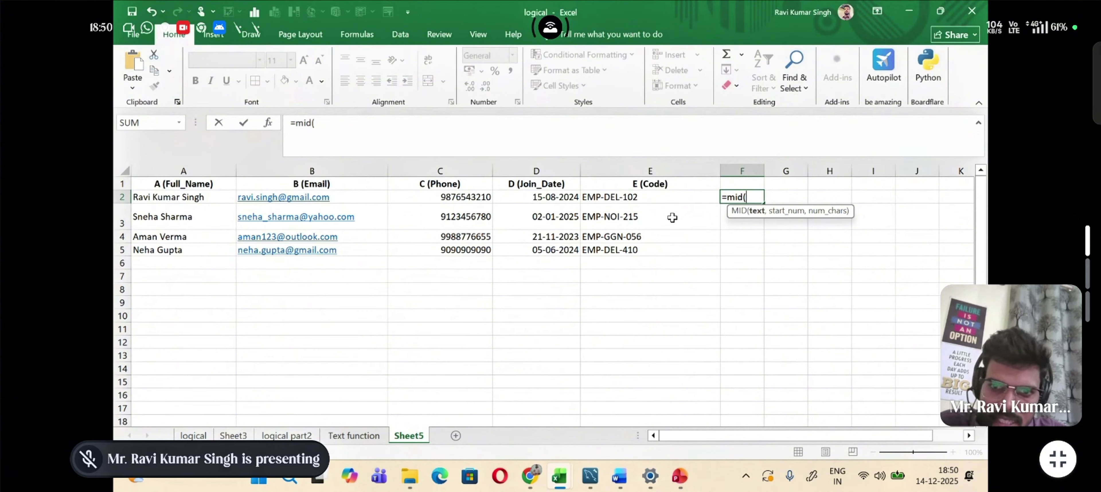
{"action": "left_click", "coordinate": [667, 197]}
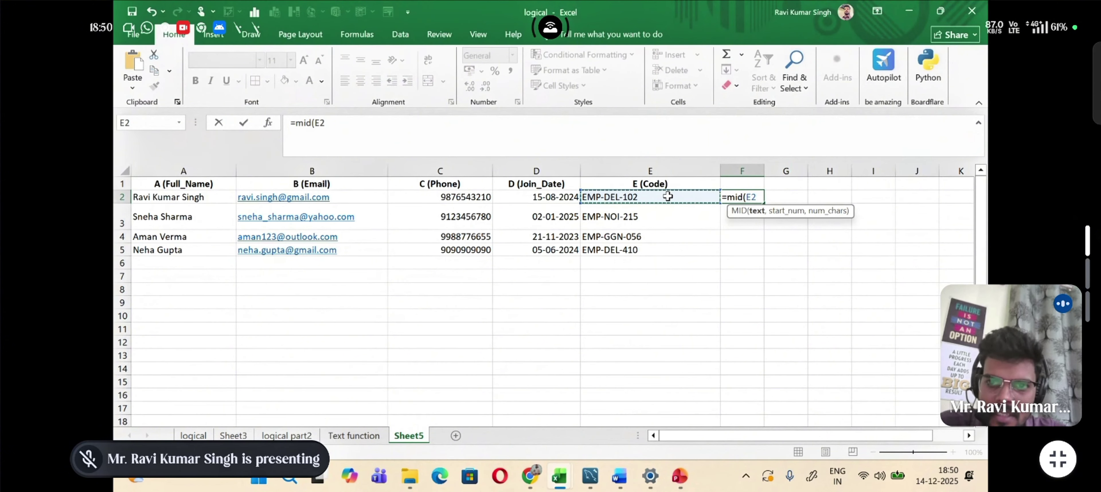
{"action": "type", "text": ","}
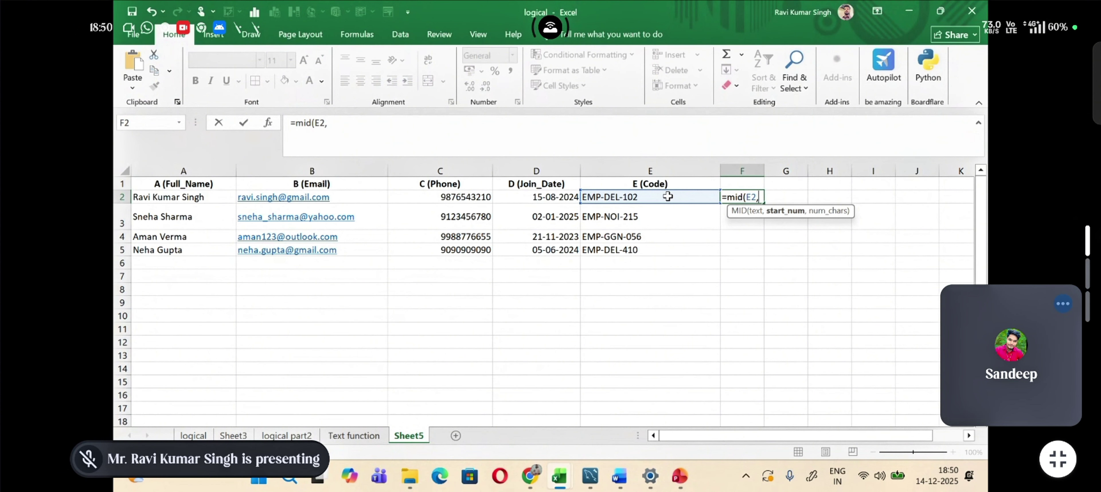
{"action": "type", "text": "5,"}
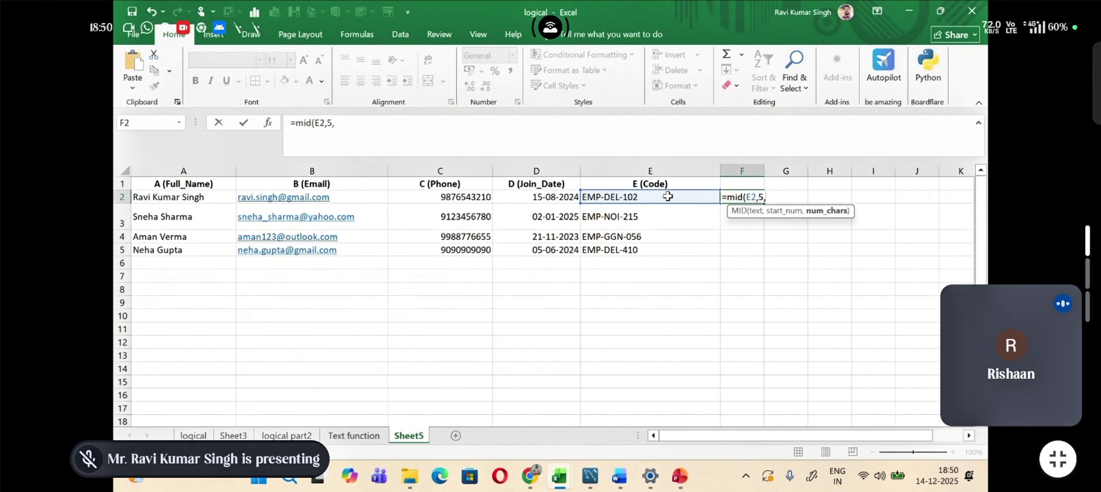
{"action": "type", "text": "3)"}
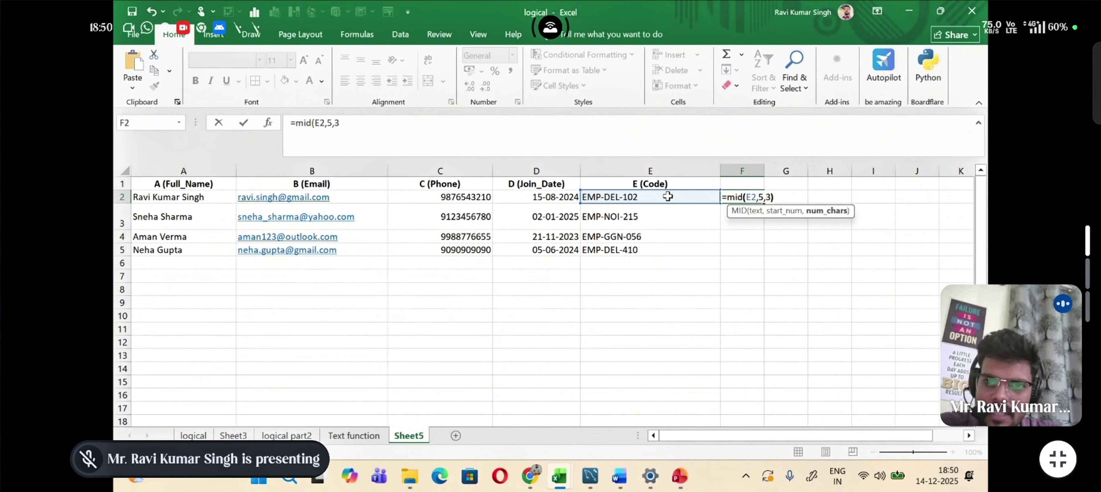
{"action": "key", "text": "Return"}
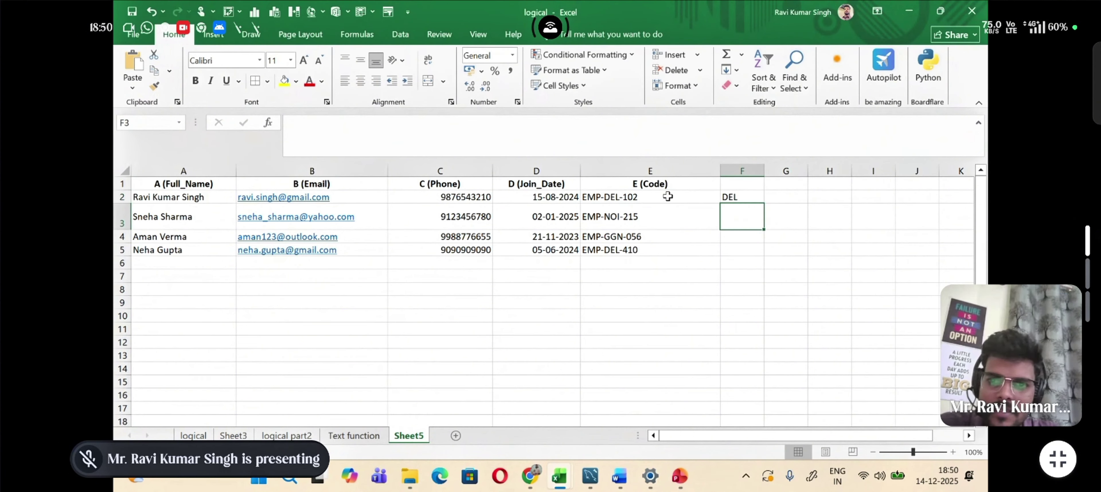
{"action": "left_click", "coordinate": [726, 197]}
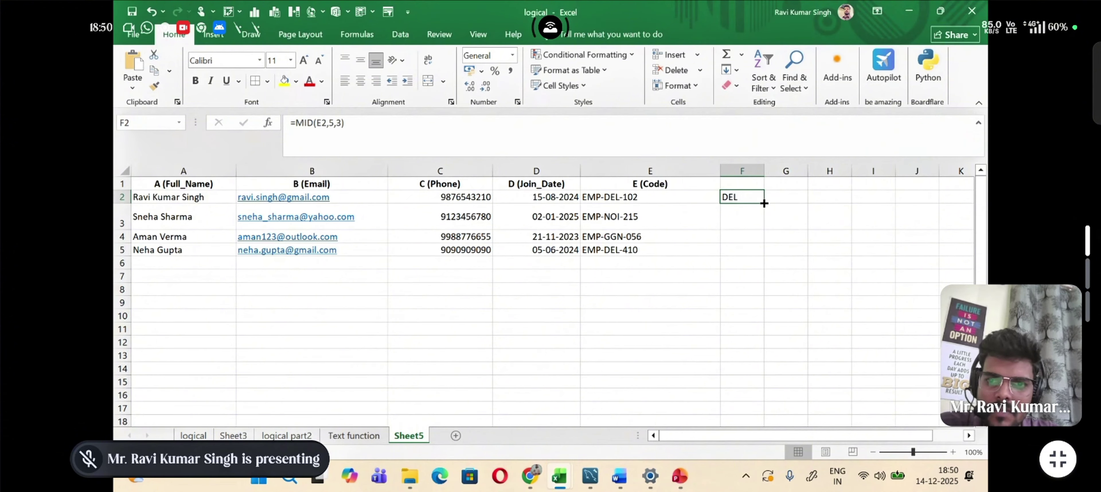
{"action": "double_click", "coordinate": [764, 203]}
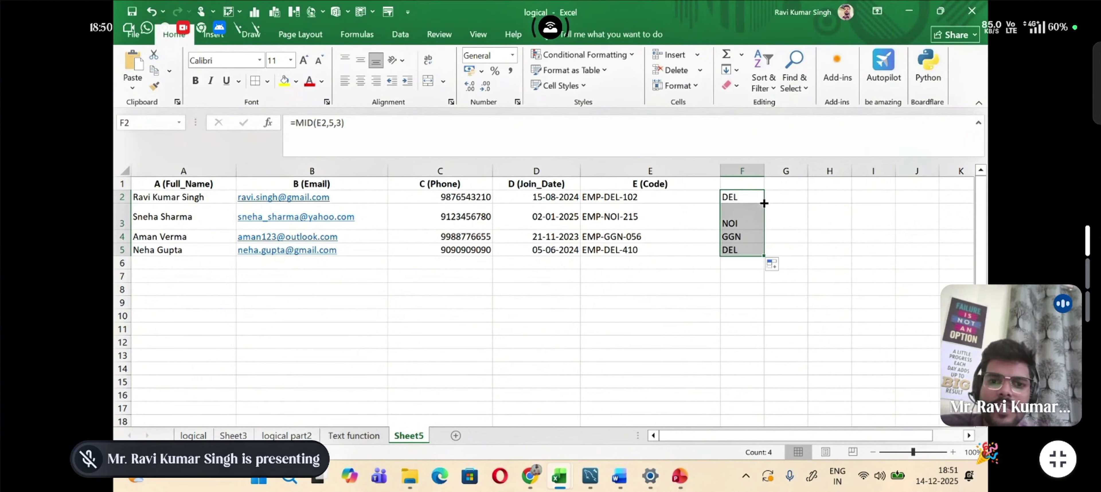
Step: Delete the whole column F containing the extracted location codes
{"action": "left_click", "coordinate": [755, 170]}
{"action": "right_click", "coordinate": [755, 170]}
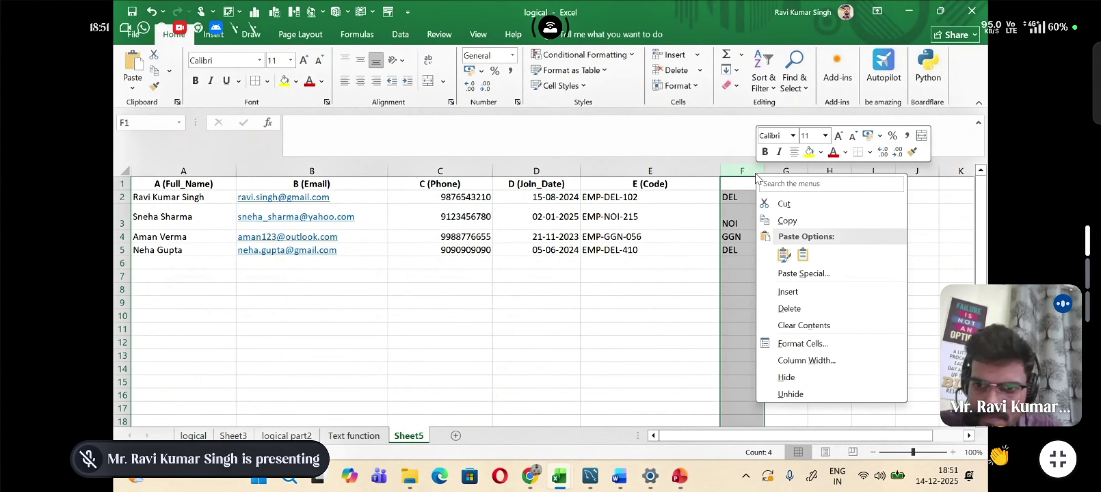
{"action": "left_click", "coordinate": [789, 311]}
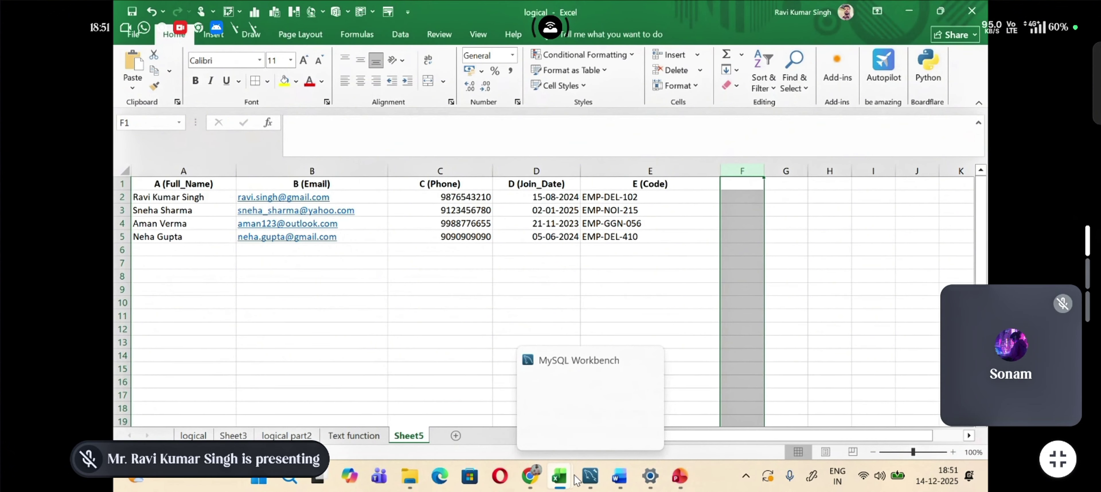
Step: Switch to the chapter presentation in PowerPoint and start the slide show from the current slide
{"action": "mouse_move", "coordinate": [677, 486]}
{"action": "left_click", "coordinate": [682, 423]}
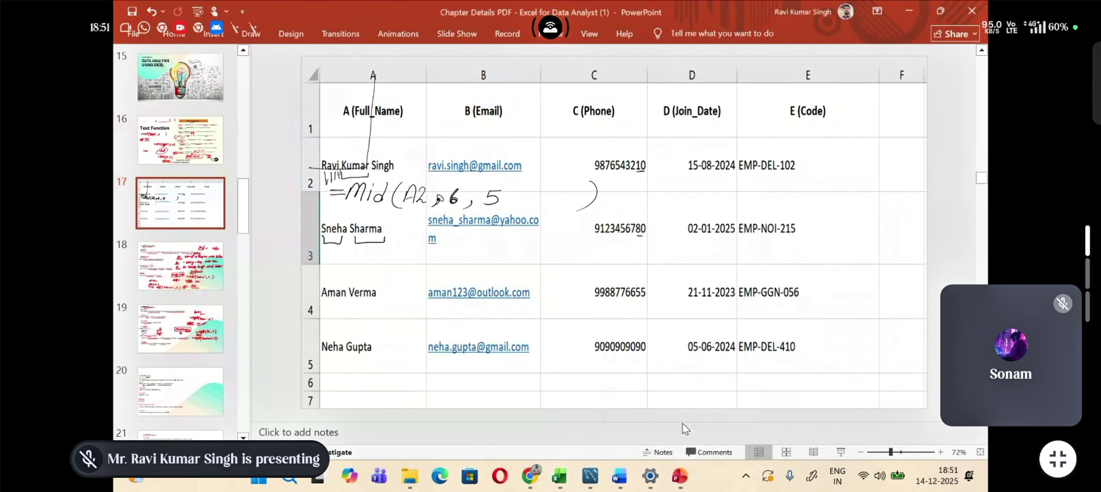
{"action": "key", "text": "shift+F5"}
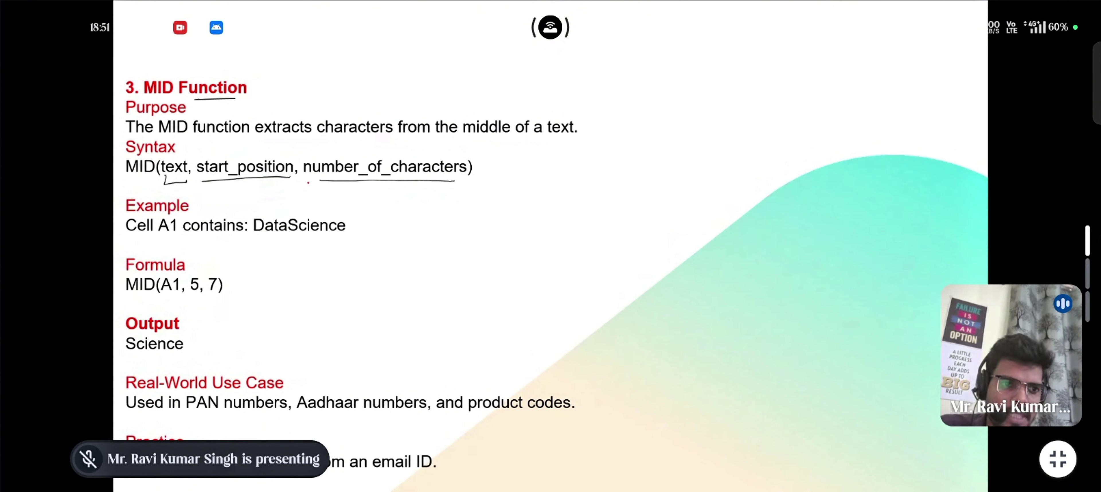
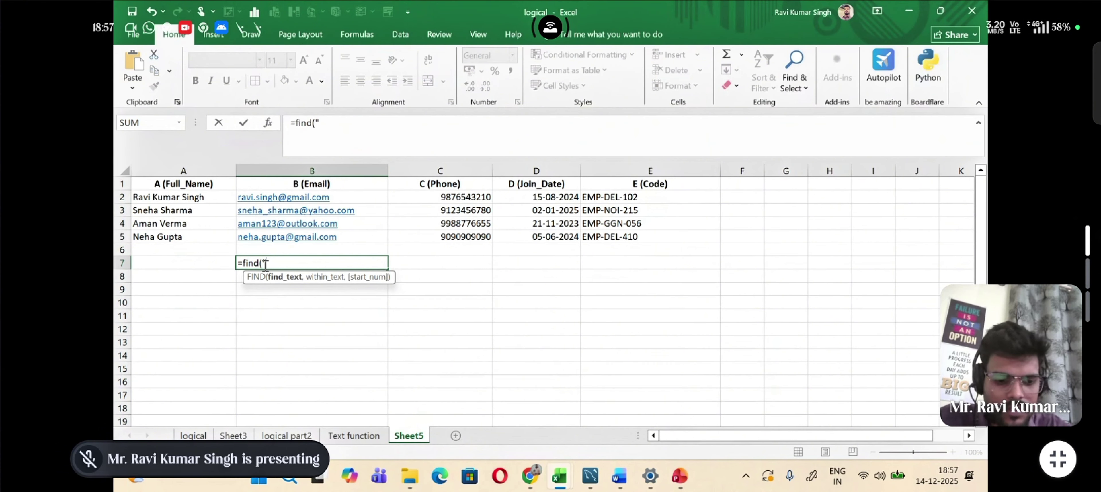
Step: Complete the formula in cell B7 as =FIND("@",B2) to locate the @ sign in the first email address
{"action": "type", "text": "@"}
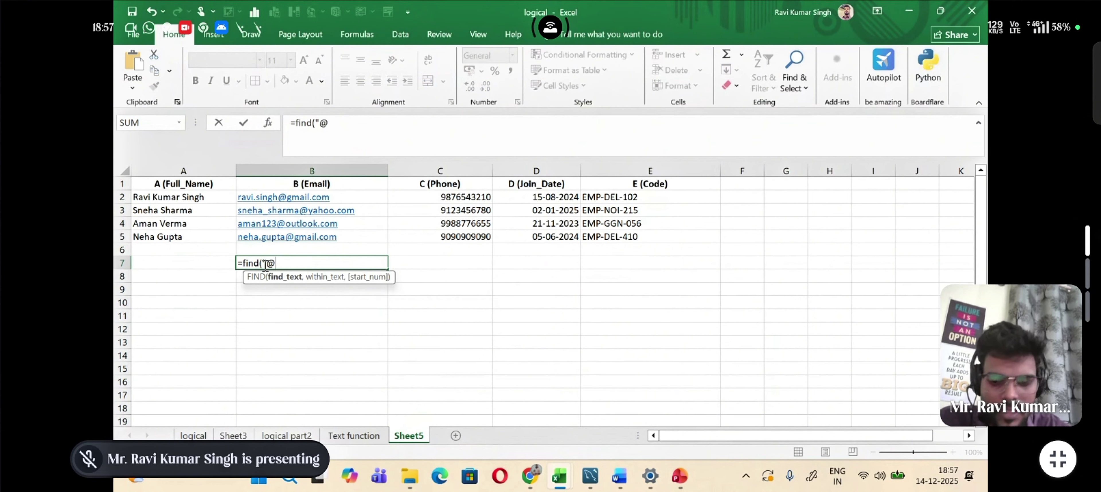
{"action": "type", "text": "\","}
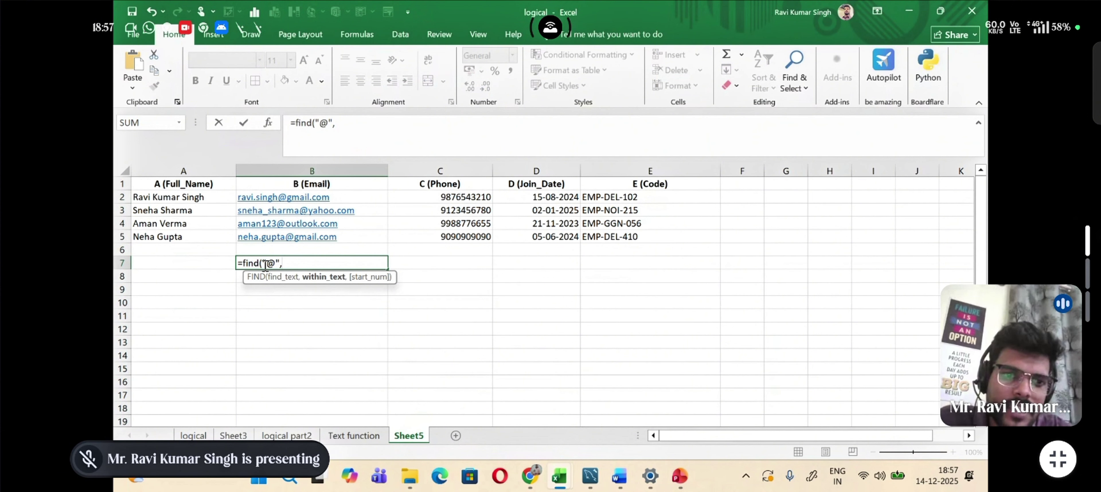
{"action": "left_click", "coordinate": [279, 199]}
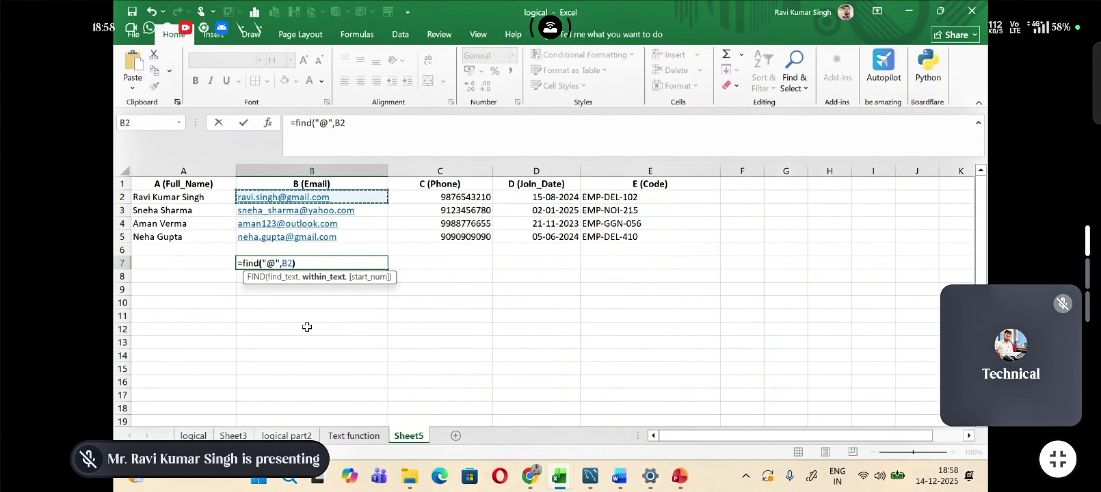
{"action": "type", "text": ")"}
{"action": "key", "text": "Return"}
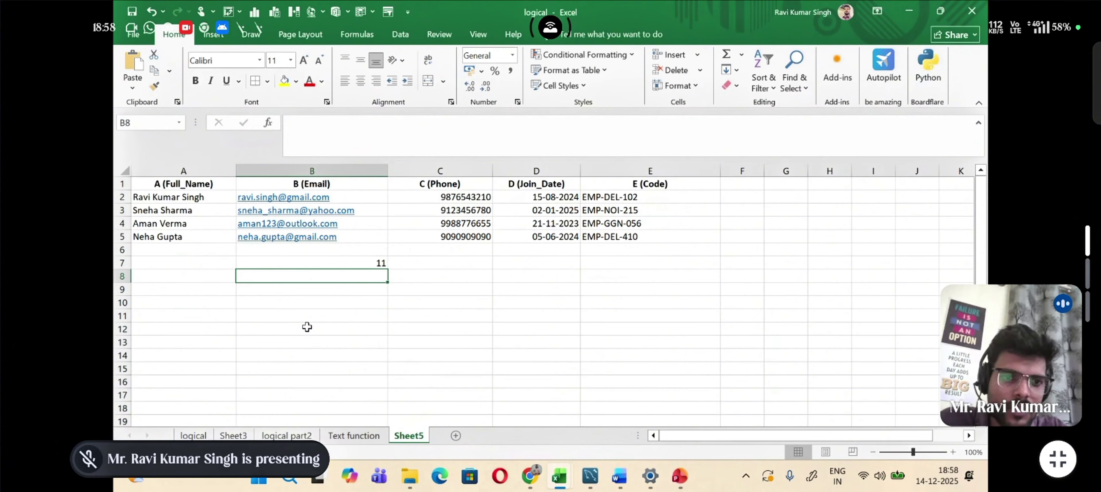
{"action": "left_click", "coordinate": [302, 264]}
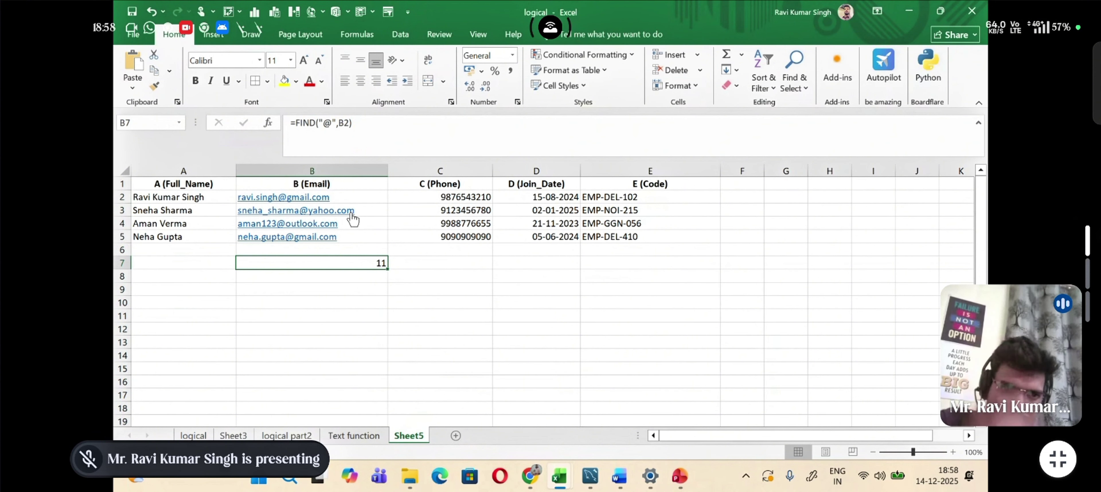
Step: Insert an empty column between the Email and Phone columns
{"action": "left_click", "coordinate": [406, 170]}
{"action": "right_click", "coordinate": [406, 172]}
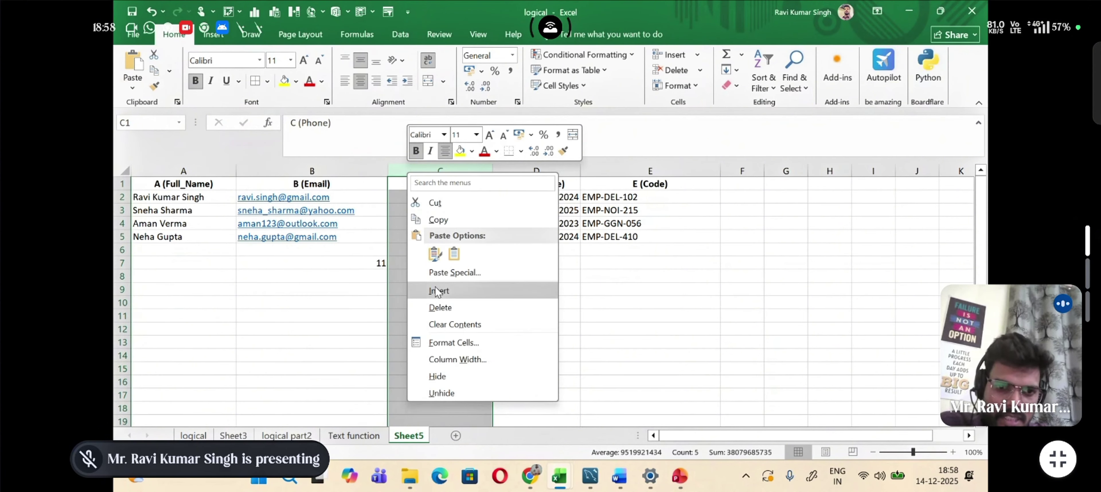
{"action": "left_click", "coordinate": [436, 290]}
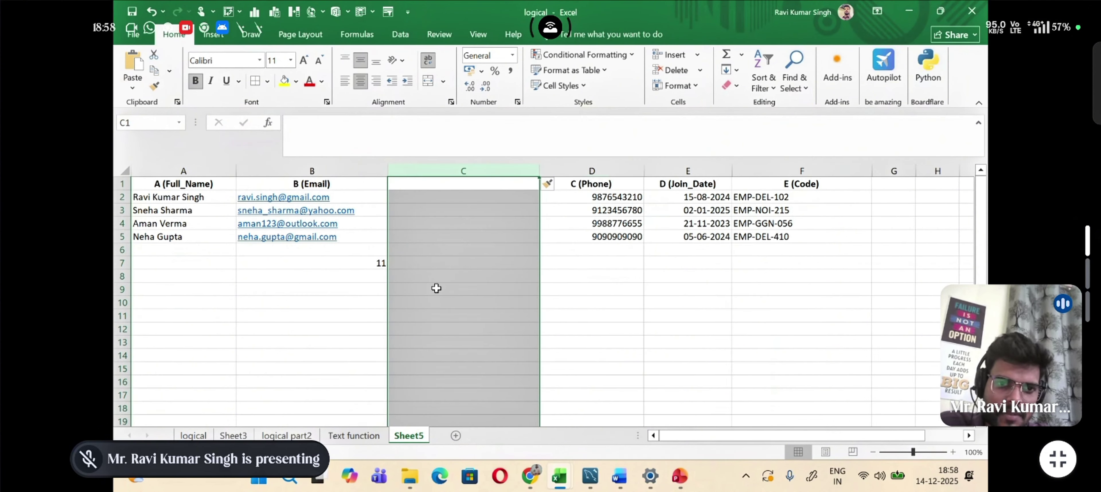
Step: Enter =FIND("@",B2) in cell C2 and fill the formula down the new column to C5
{"action": "left_click", "coordinate": [413, 197]}
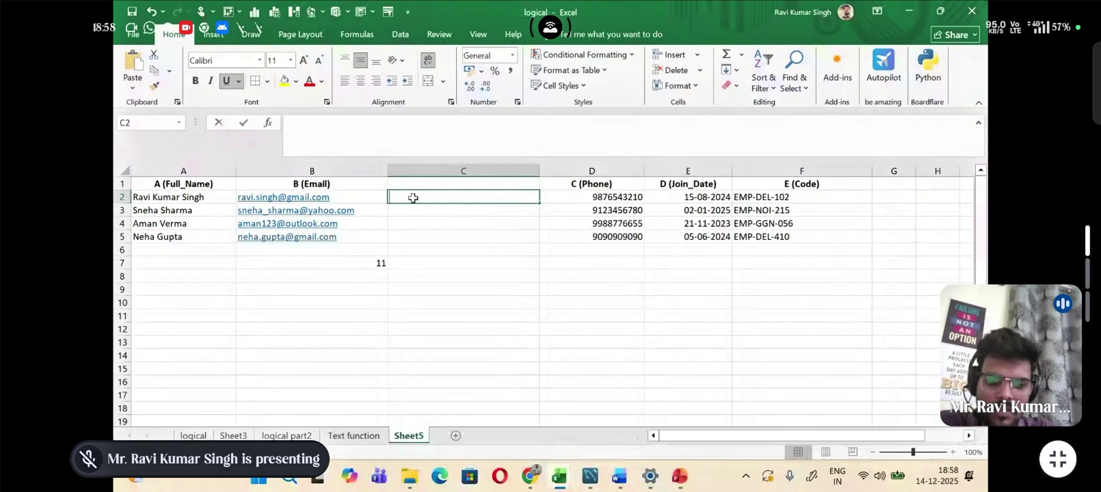
{"action": "type", "text": "="}
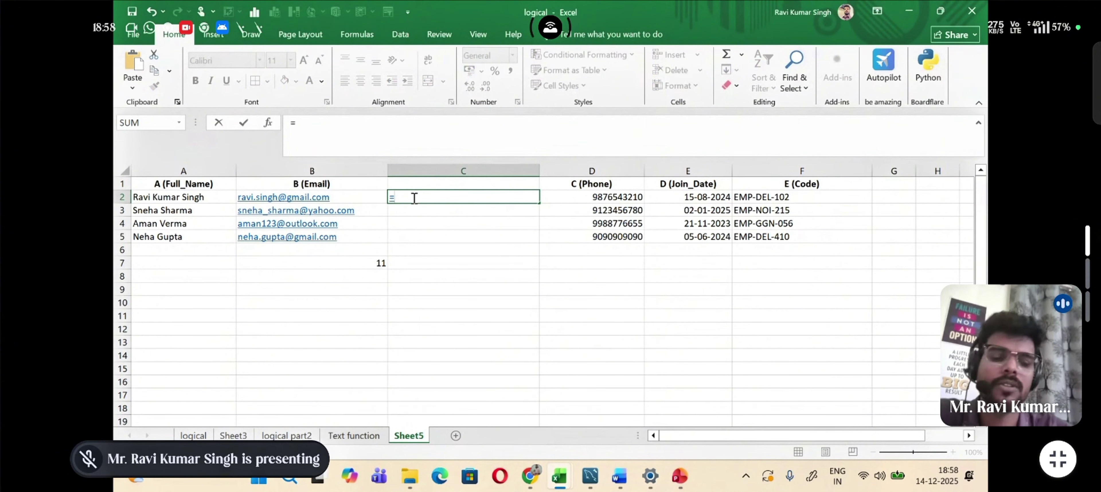
{"action": "type", "text": "Find"}
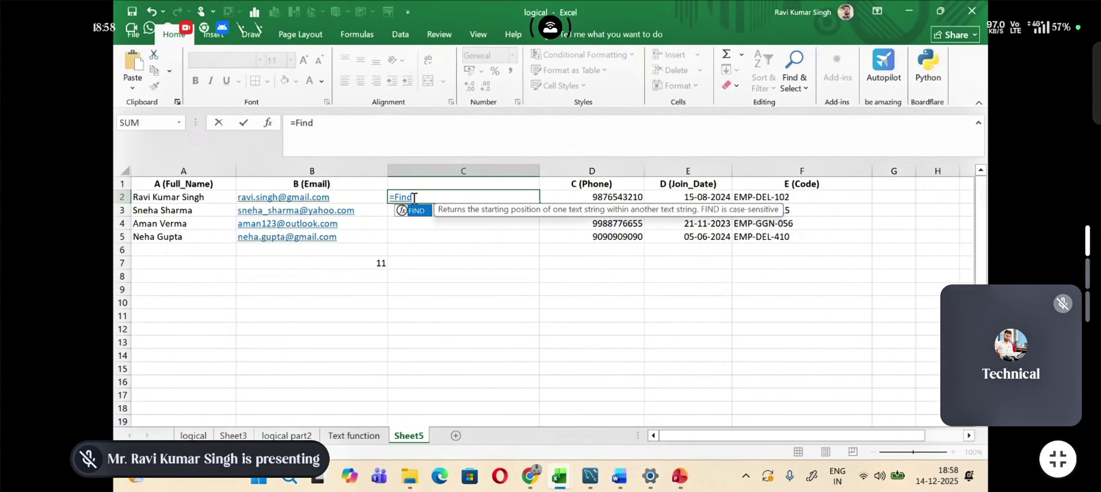
{"action": "type", "text": "("}
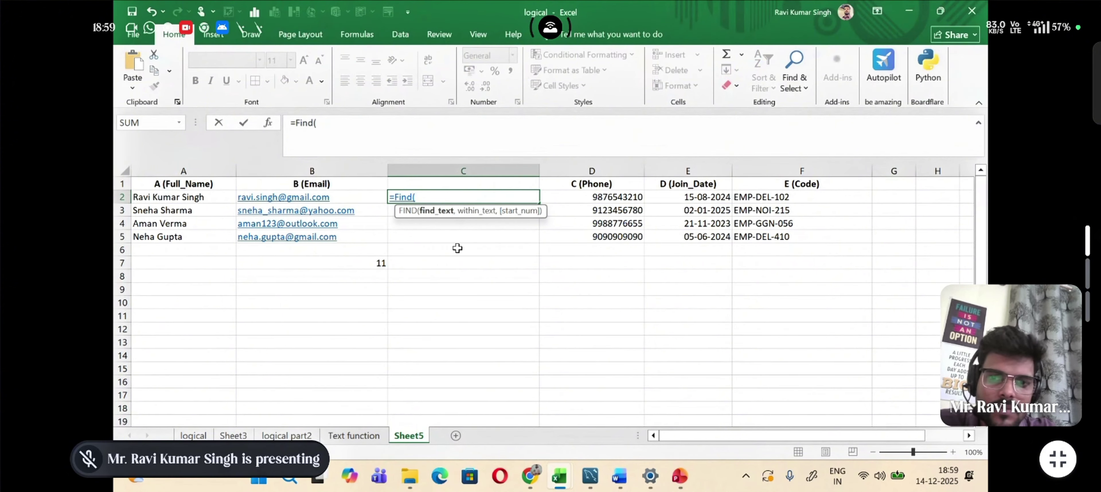
{"action": "left_click", "coordinate": [952, 451]}
{"action": "left_click", "coordinate": [952, 452]}
{"action": "left_click", "coordinate": [952, 452]}
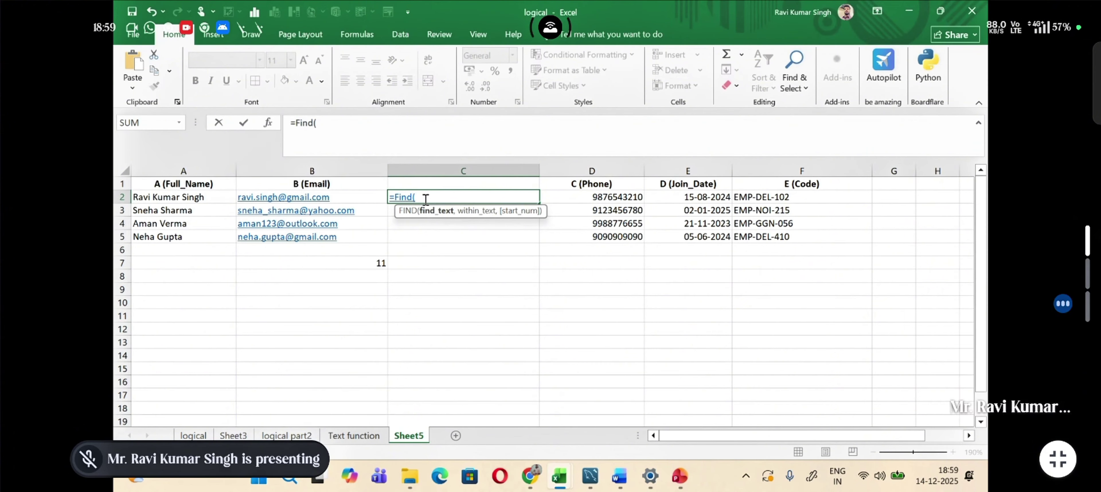
{"action": "type", "text": "\"@"}
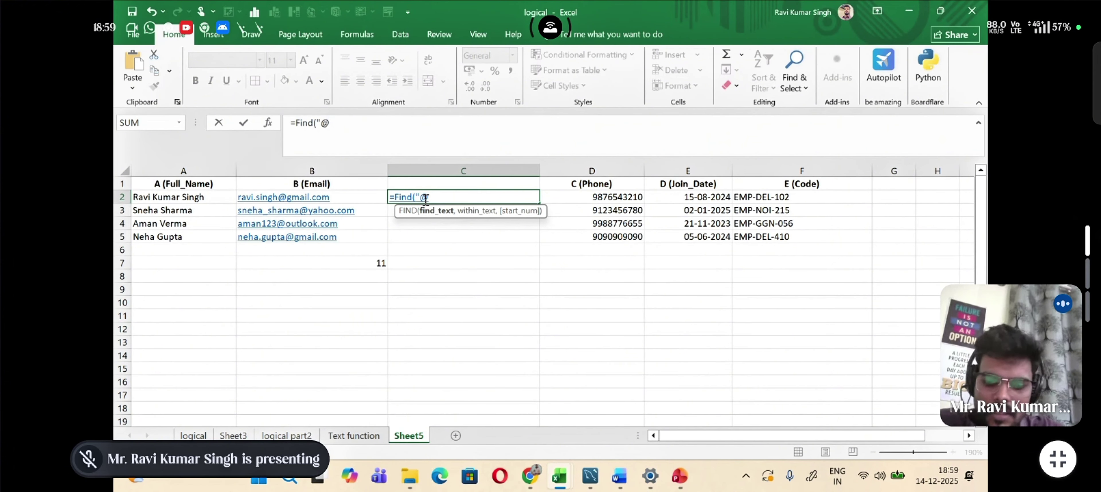
{"action": "type", "text": "\","}
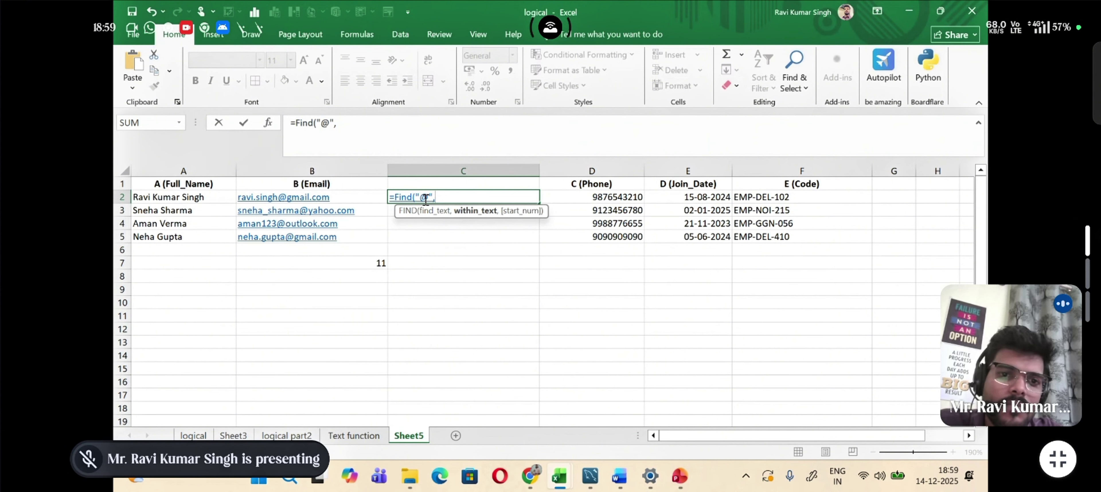
{"action": "left_click", "coordinate": [365, 197]}
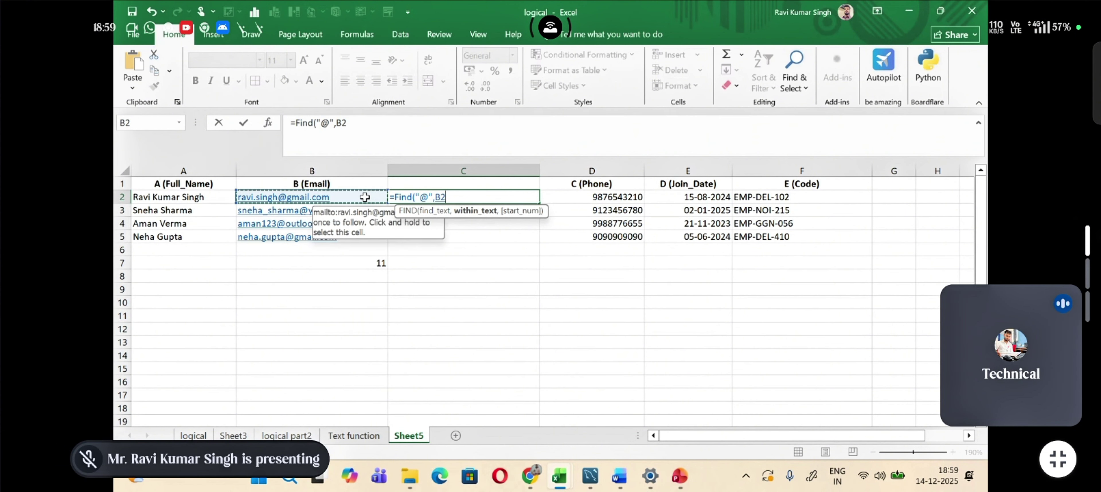
{"action": "type", "text": ")"}
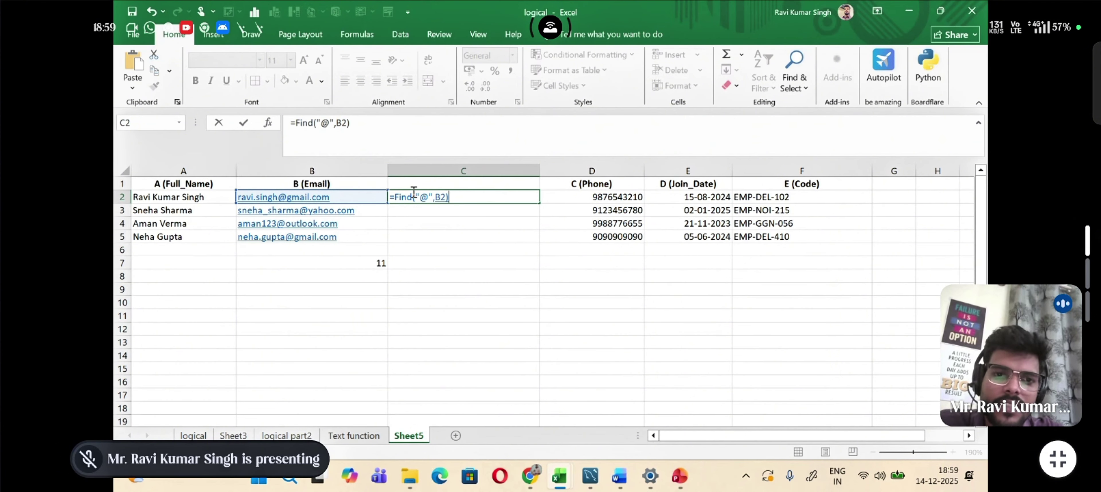
{"action": "key", "text": "Return"}
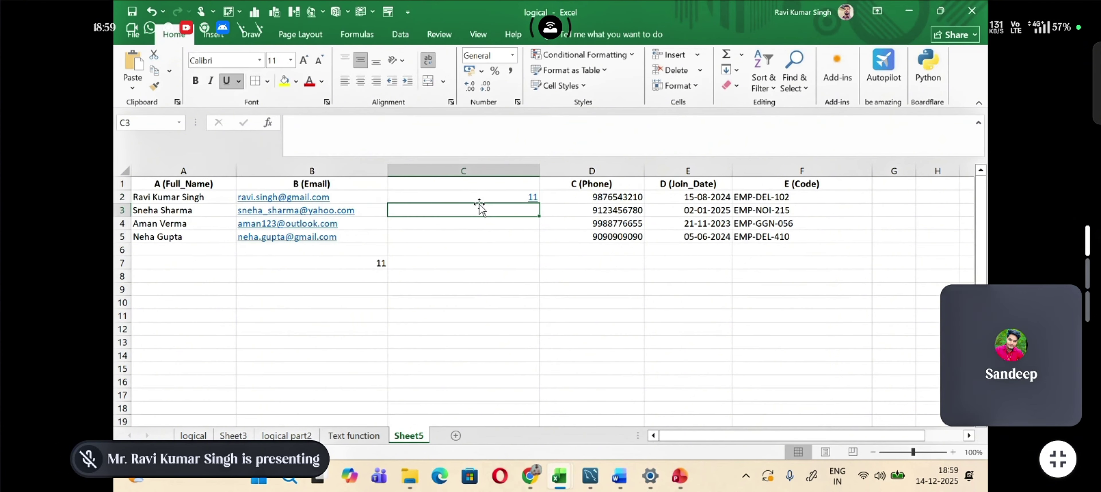
{"action": "left_click", "coordinate": [484, 195]}
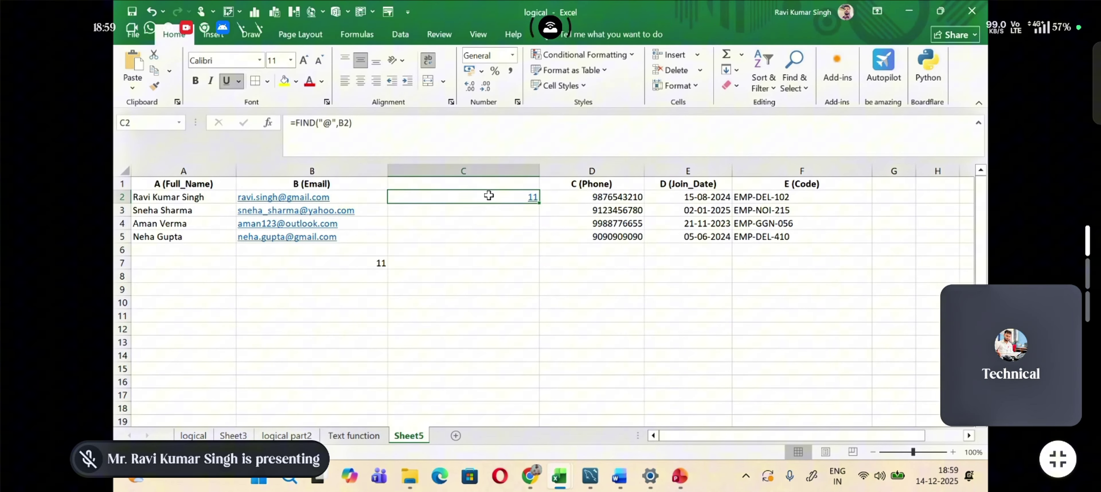
{"action": "double_click", "coordinate": [540, 204]}
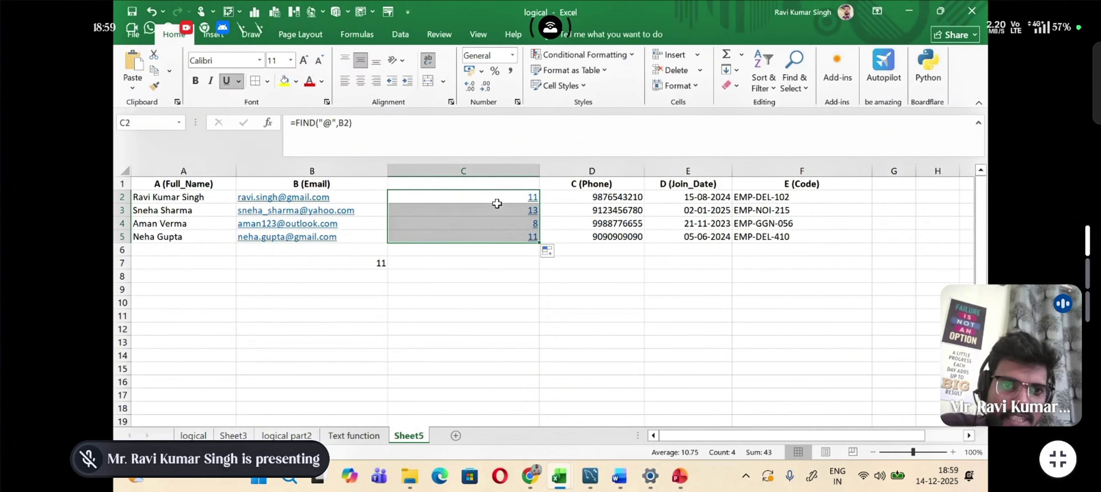
{"action": "left_click", "coordinate": [352, 290]}
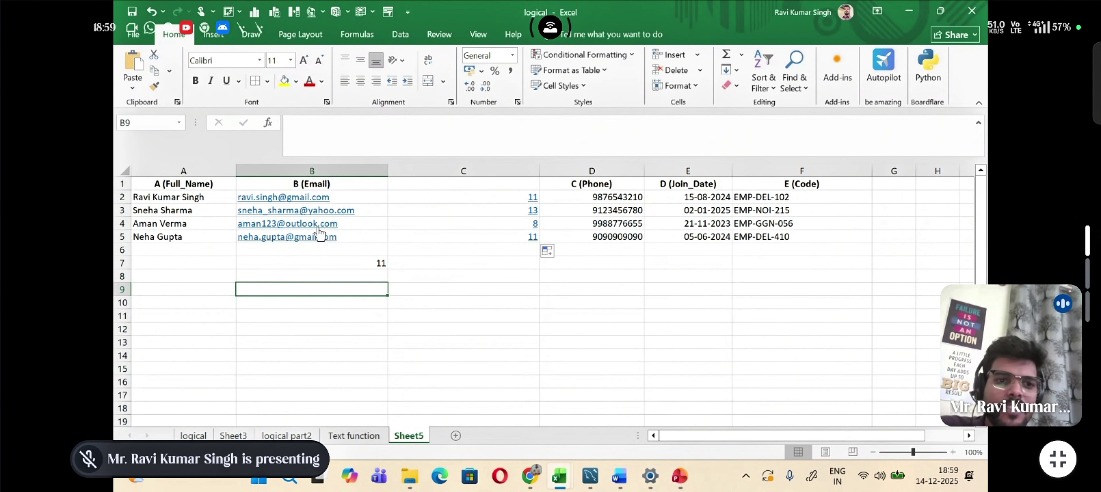
{"action": "left_click", "coordinate": [273, 200]}
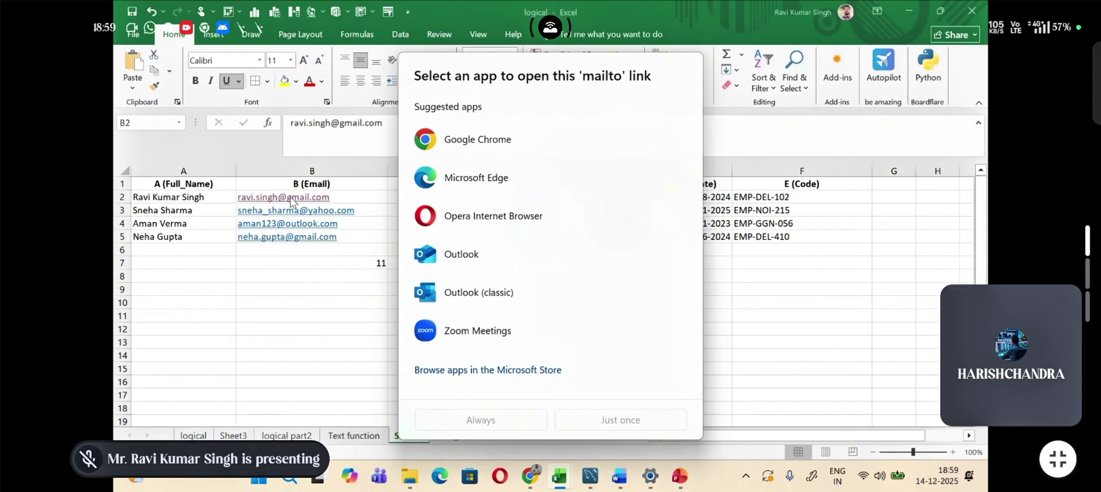
{"action": "key", "text": "Escape"}
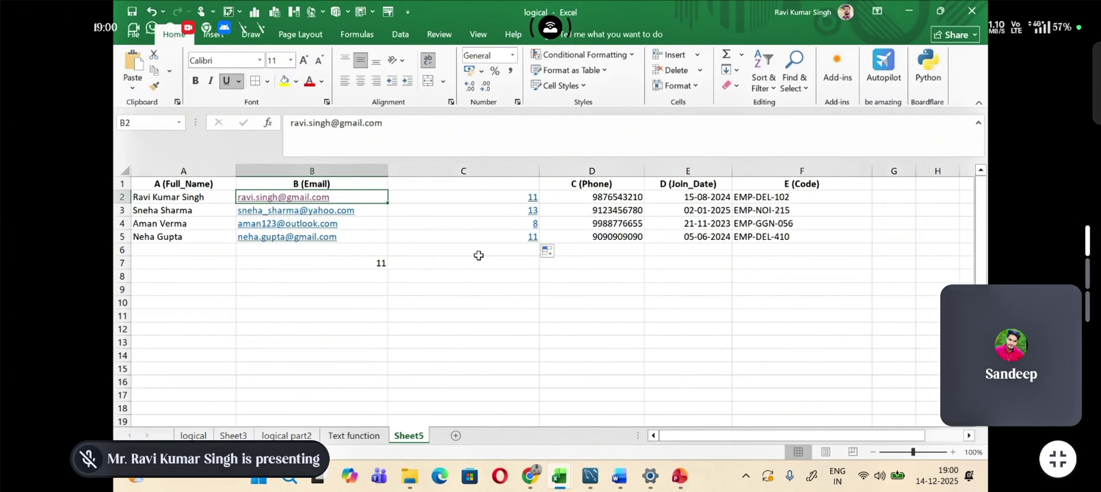
Step: Fill the FIND formula from cell C2 down to C5 again
{"action": "left_click", "coordinate": [484, 197]}
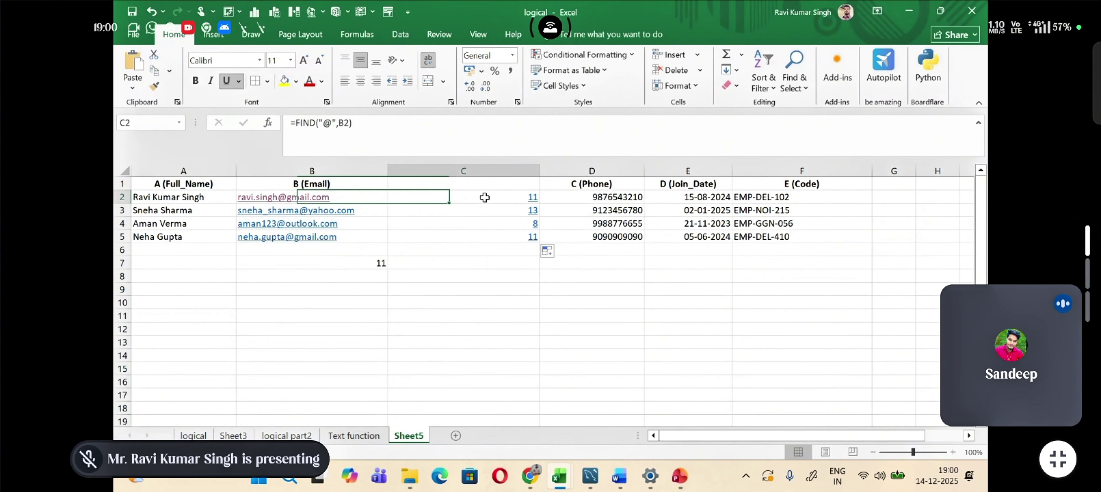
{"action": "double_click", "coordinate": [538, 201]}
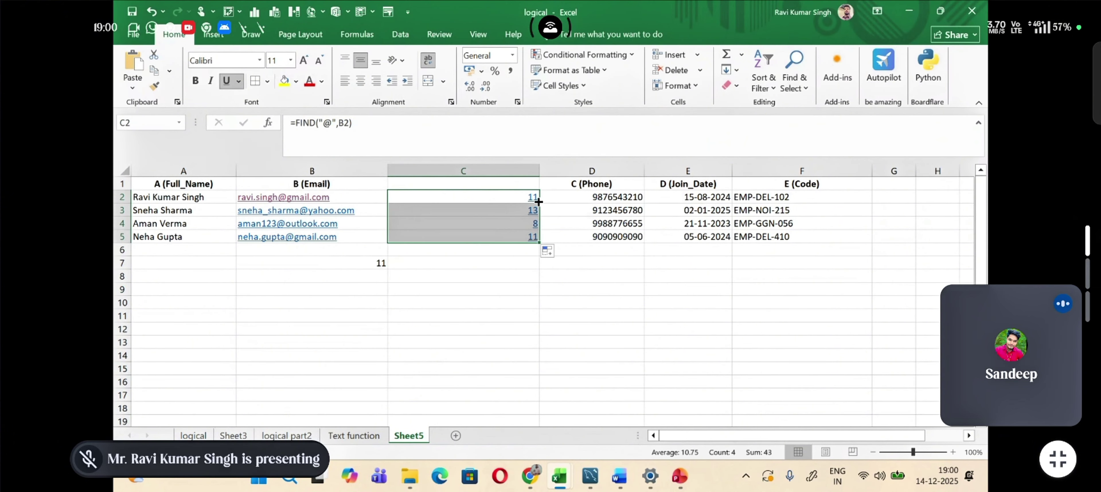
{"action": "left_click", "coordinate": [522, 251]}
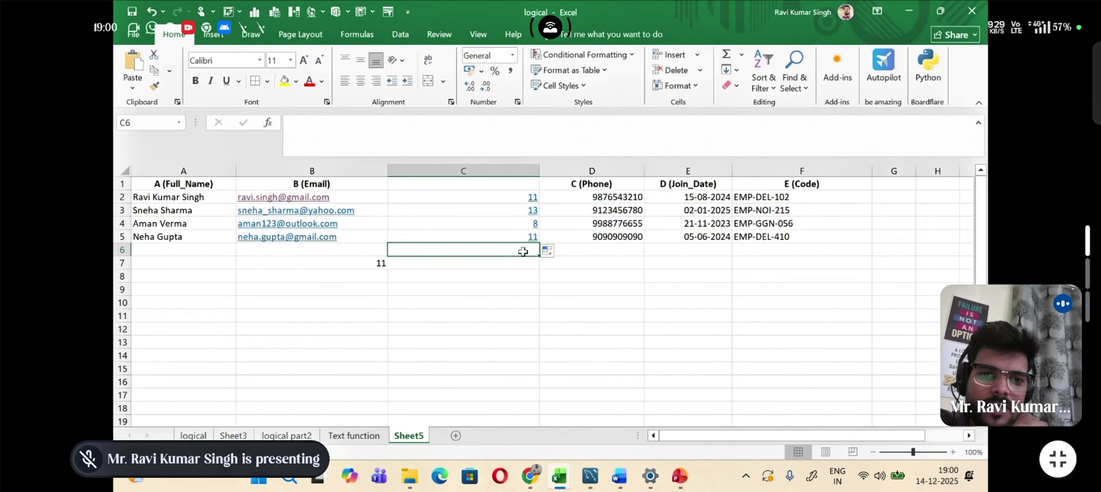
Step: Refill C2's FIND formula down to C5 and replace the formulas in C2:C5 with their values by copying and pasting values only
{"action": "left_click", "coordinate": [530, 200]}
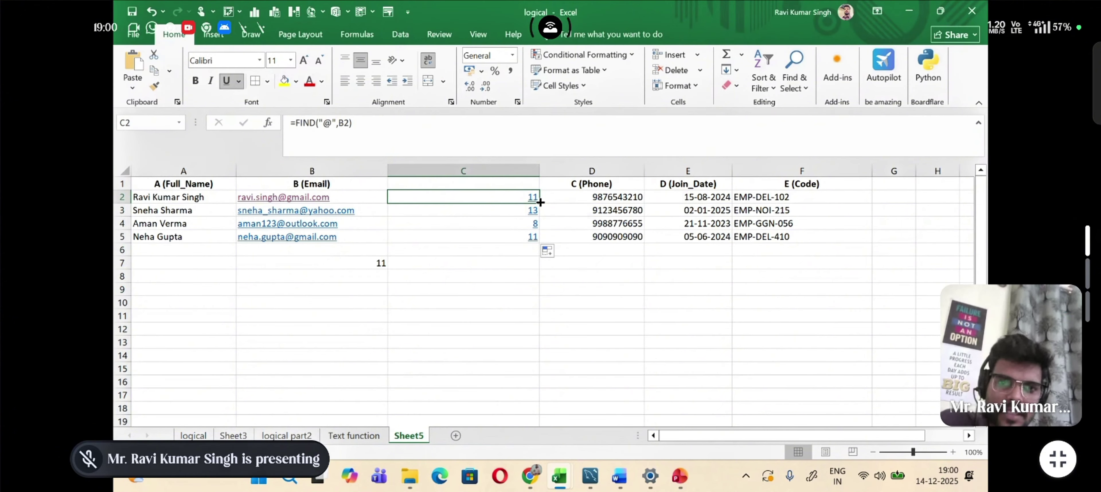
{"action": "key", "text": "Right"}
{"action": "key", "text": "Right"}
{"action": "key", "text": "Right"}
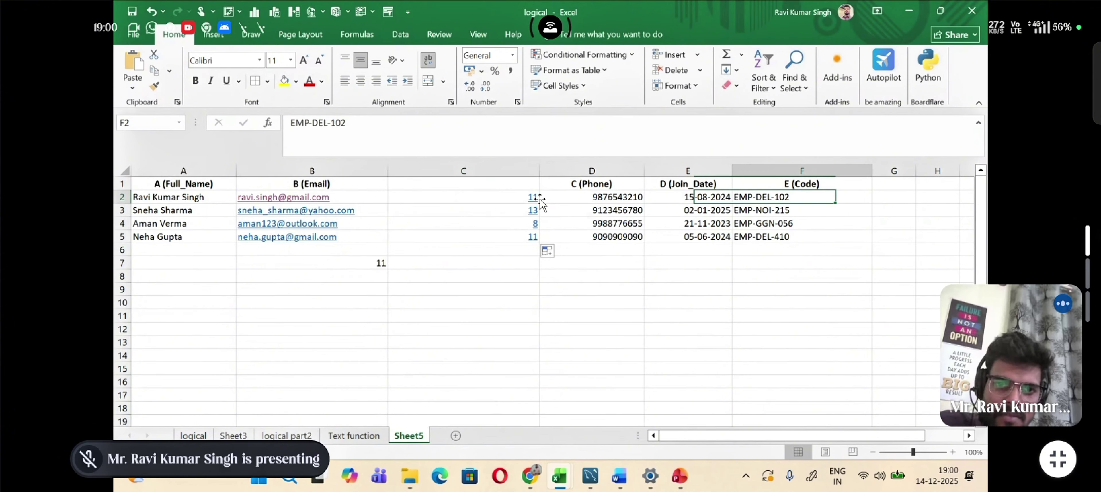
{"action": "left_click", "coordinate": [514, 197]}
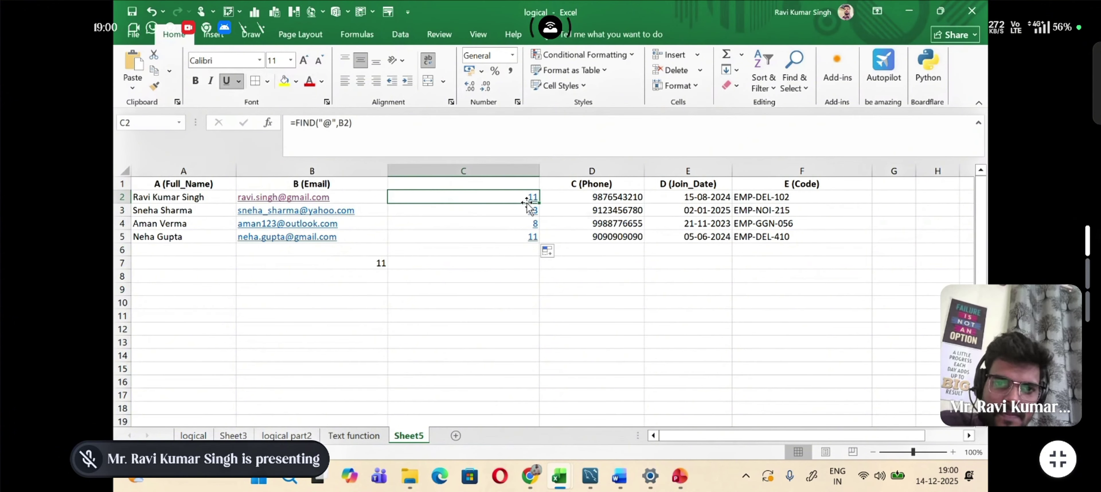
{"action": "double_click", "coordinate": [539, 203]}
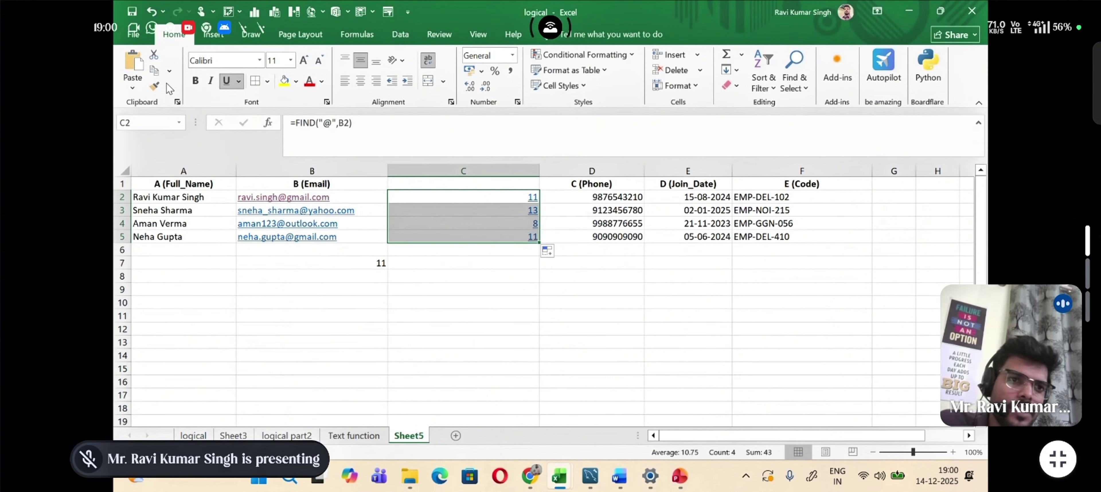
{"action": "key", "text": "ctrl+c"}
{"action": "left_click", "coordinate": [132, 87]}
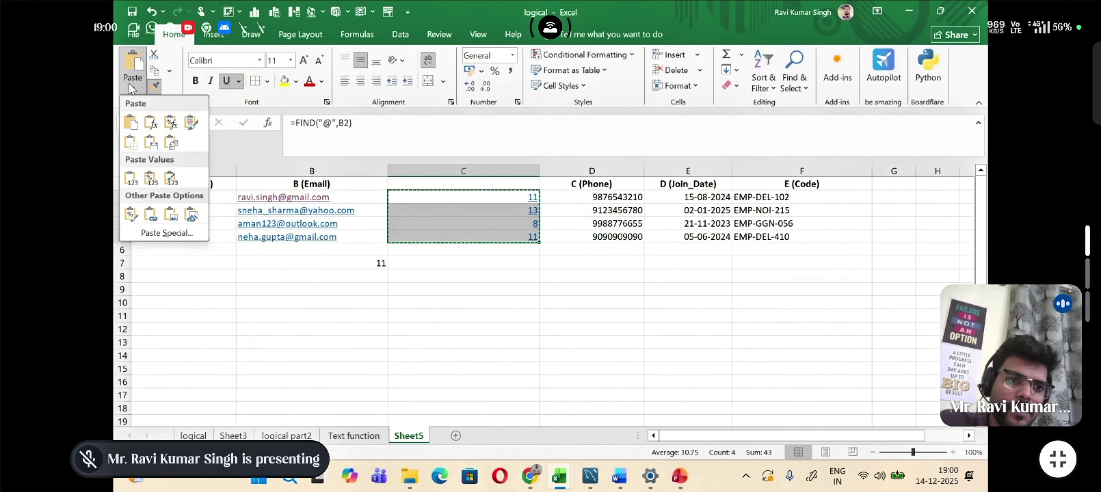
{"action": "left_click", "coordinate": [131, 176]}
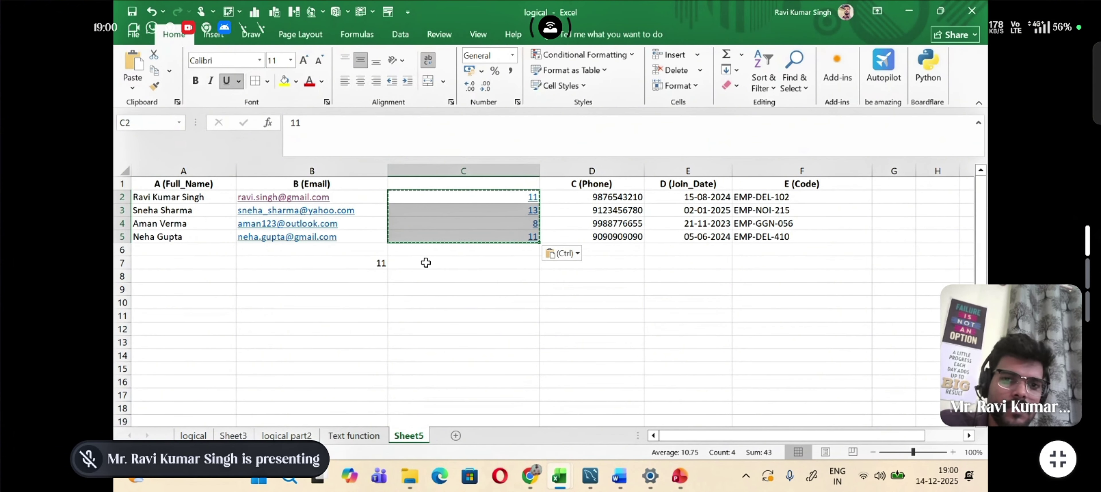
Step: Open cell C4 for editing to check whether it holds a plain value, and leave it without changes
{"action": "left_click", "coordinate": [476, 279]}
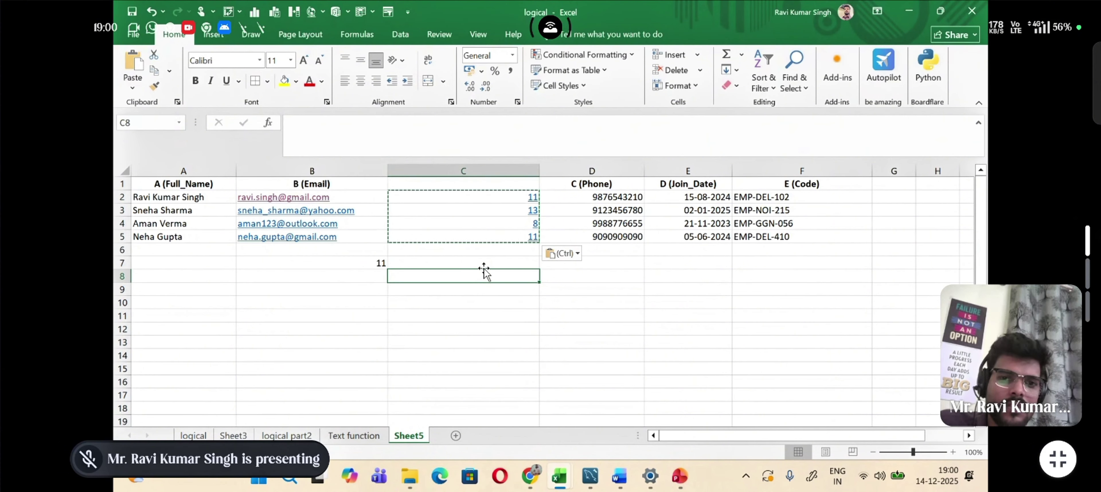
{"action": "left_click", "coordinate": [498, 250]}
{"action": "double_click", "coordinate": [509, 220]}
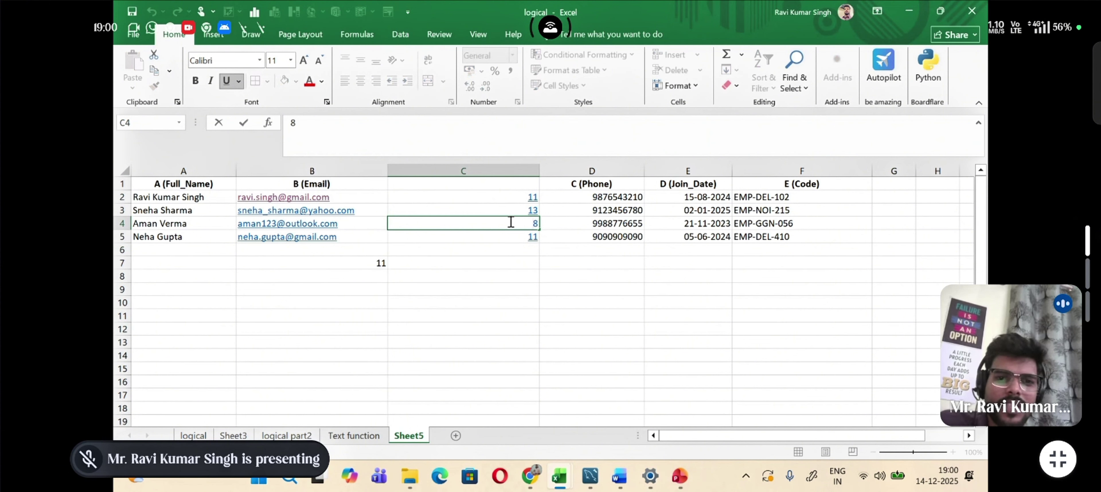
{"action": "left_click", "coordinate": [524, 249]}
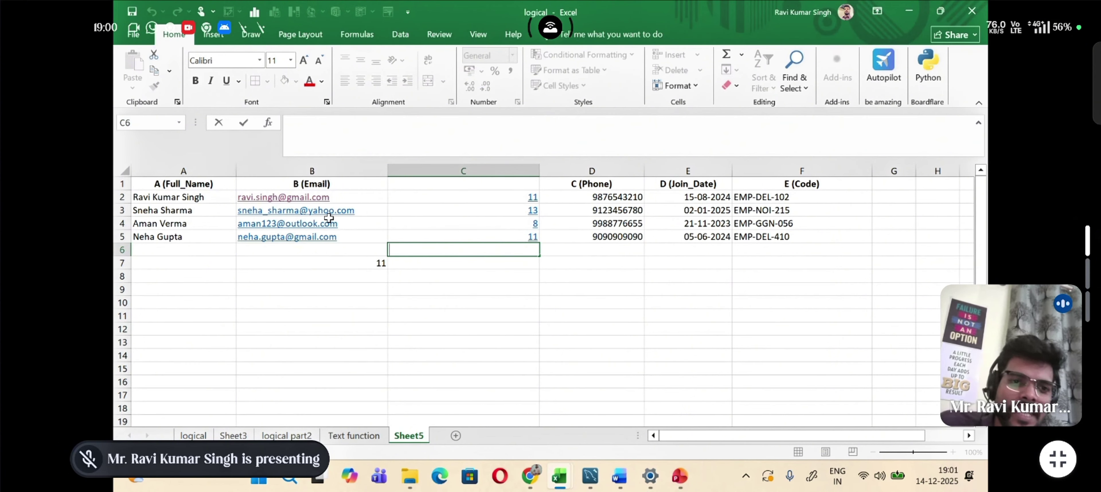
{"action": "left_click", "coordinate": [327, 275]}
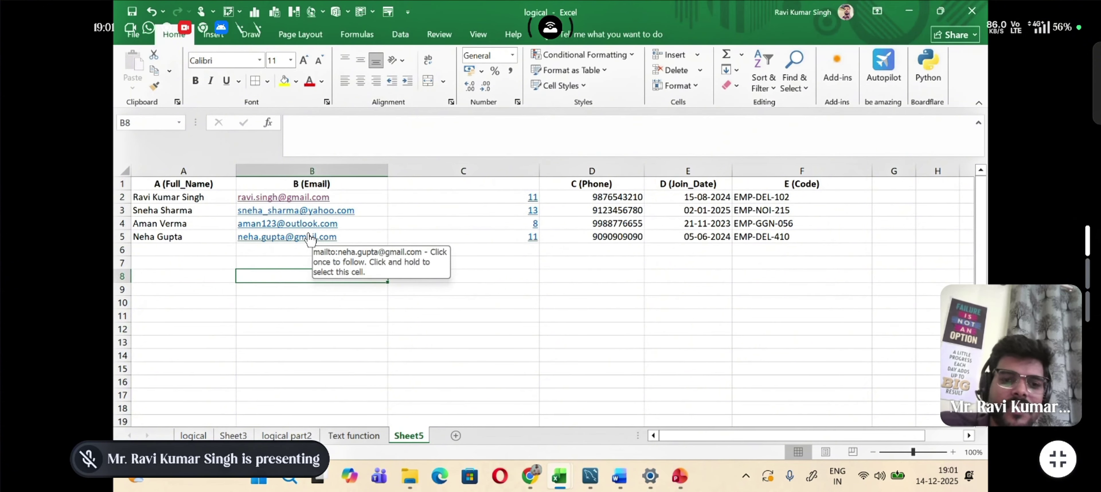
Step: Enter =FIND("R",B2) in cell C8 to look for a capital R in the first email address
{"action": "left_click", "coordinate": [460, 285]}
{"action": "type", "text": "="}
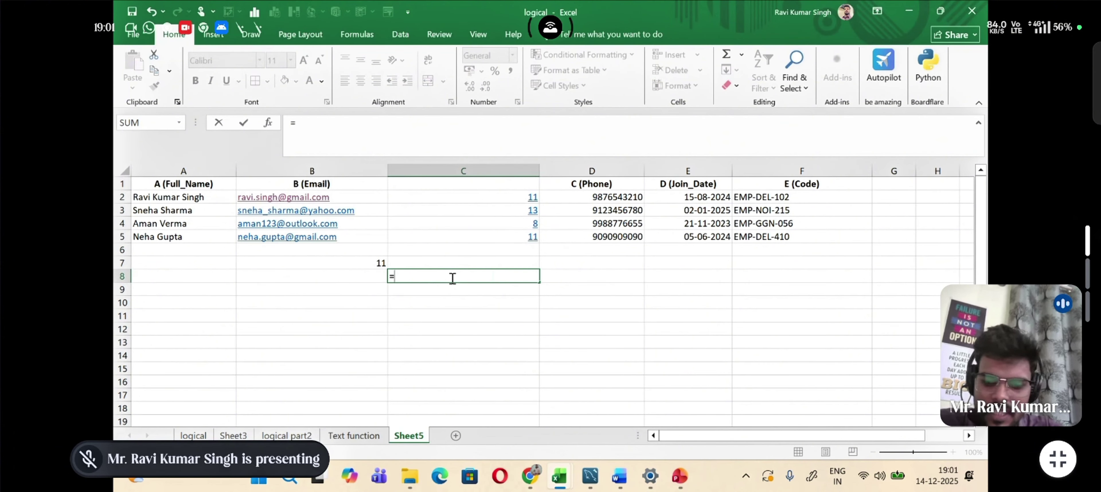
{"action": "type", "text": "\""}
{"action": "key", "text": "BackSpace"}
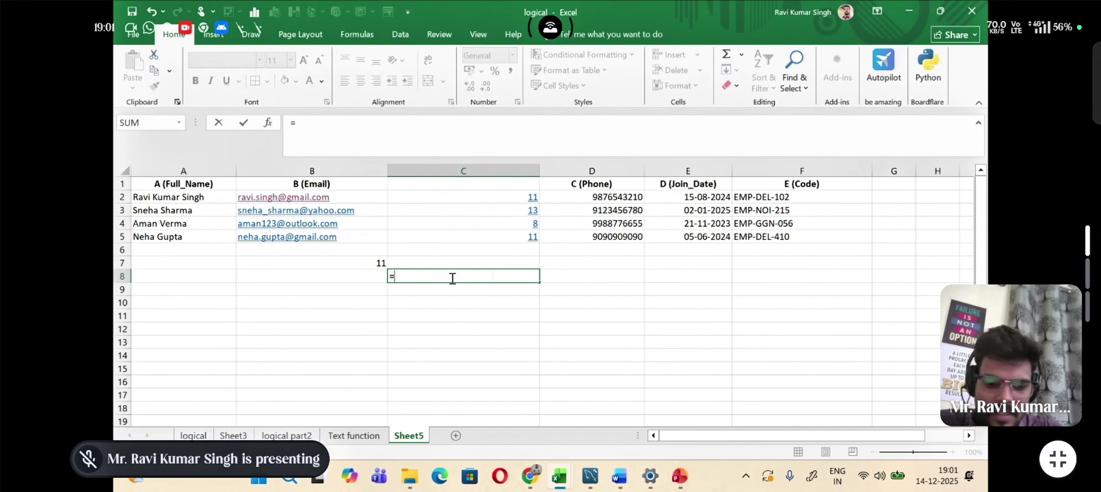
{"action": "type", "text": "find"}
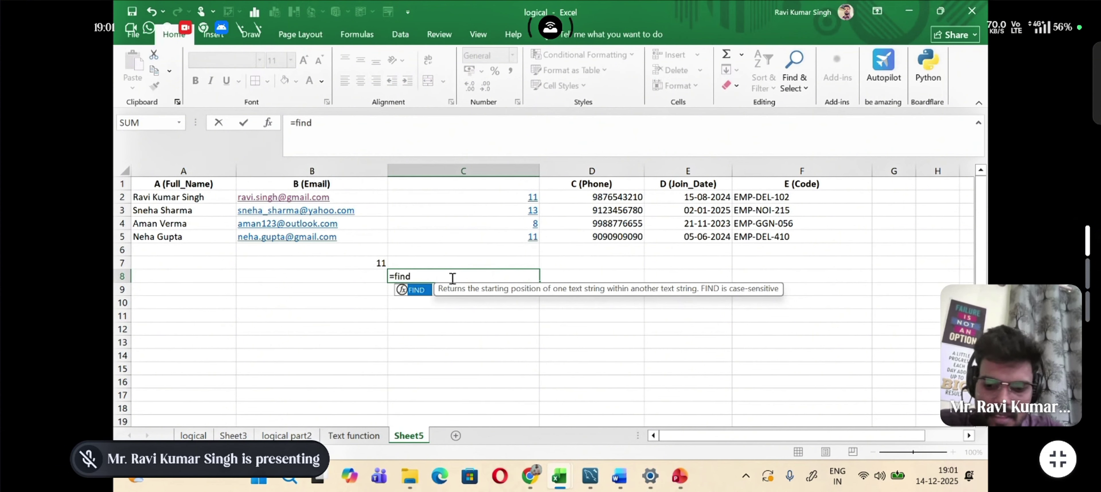
{"action": "type", "text": "(\""}
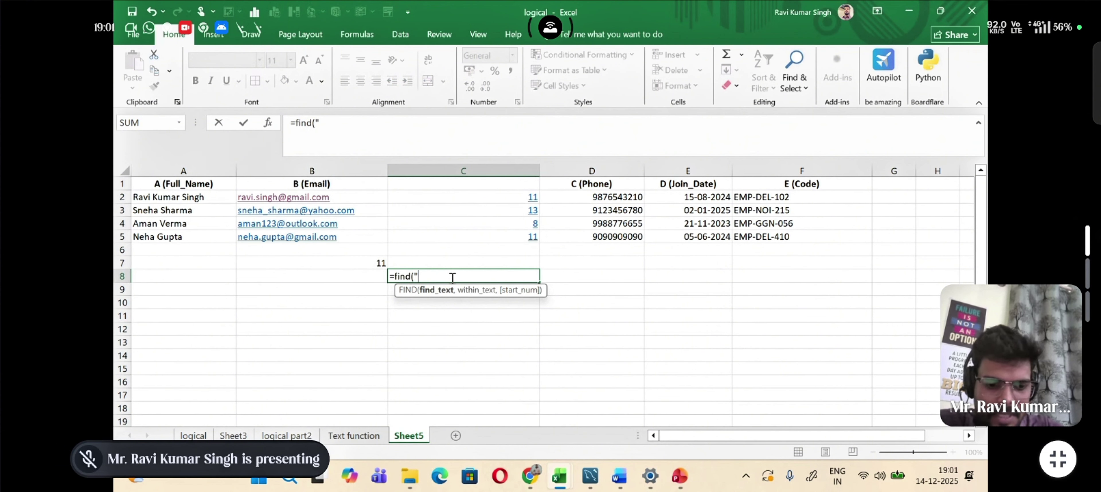
{"action": "type", "text": "R\""}
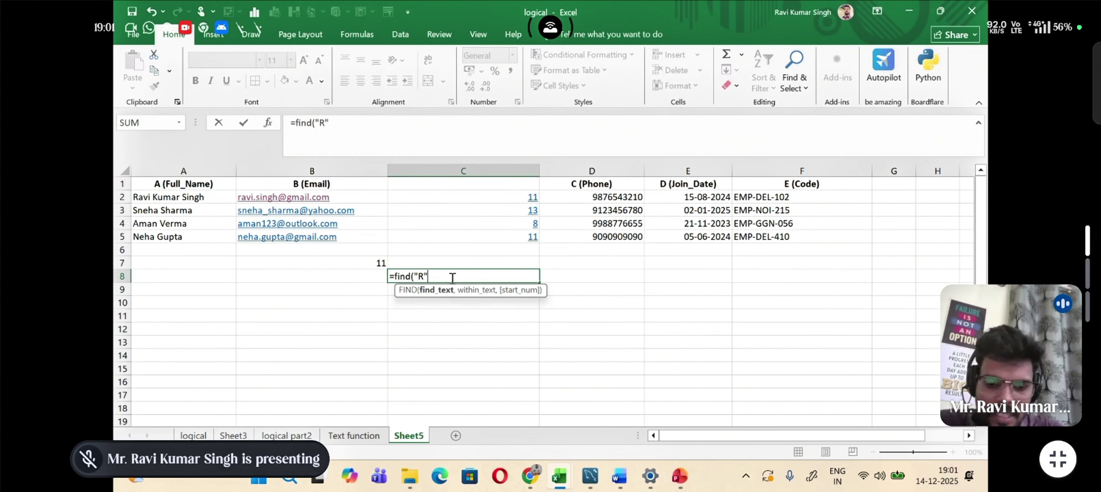
{"action": "type", "text": ","}
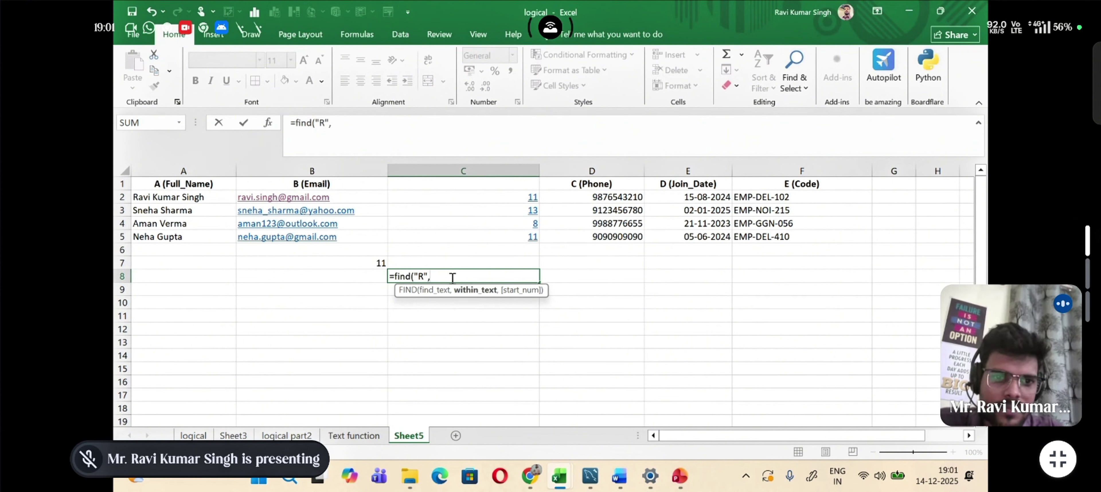
{"action": "left_click", "coordinate": [314, 195]}
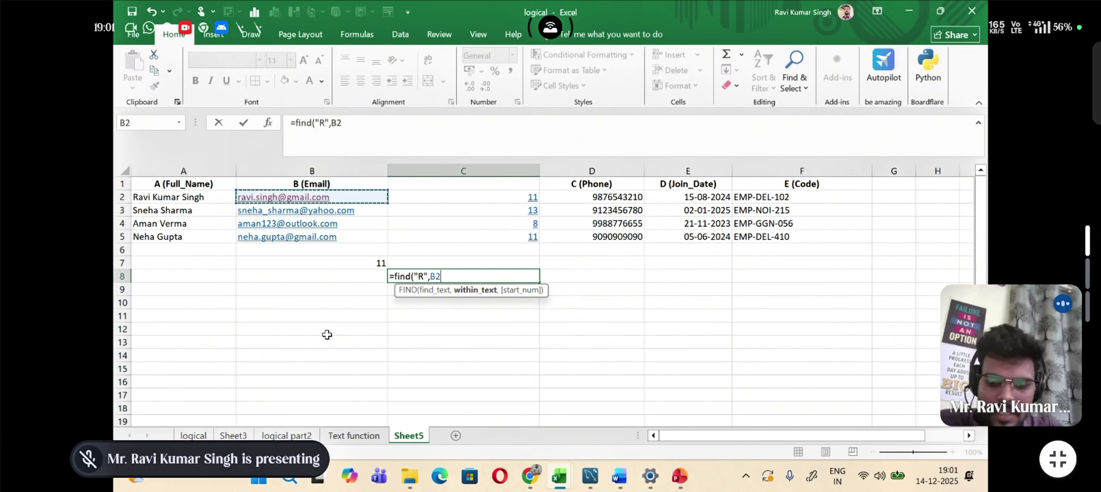
{"action": "type", "text": ")"}
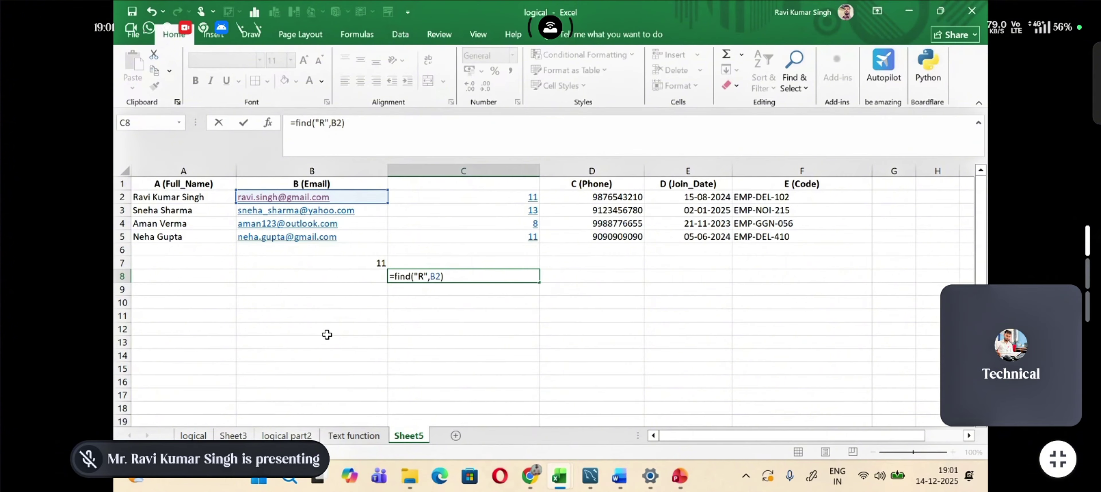
{"action": "key", "text": "Return"}
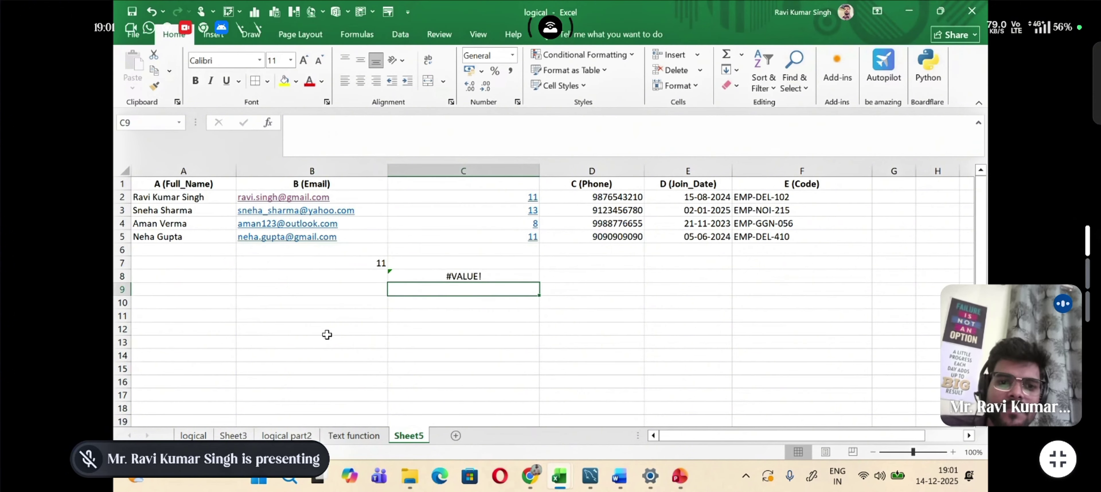
Step: Change the search text of the FIND formula in cell C8 to lowercase "r"
{"action": "left_click", "coordinate": [435, 276]}
{"action": "double_click", "coordinate": [431, 276]}
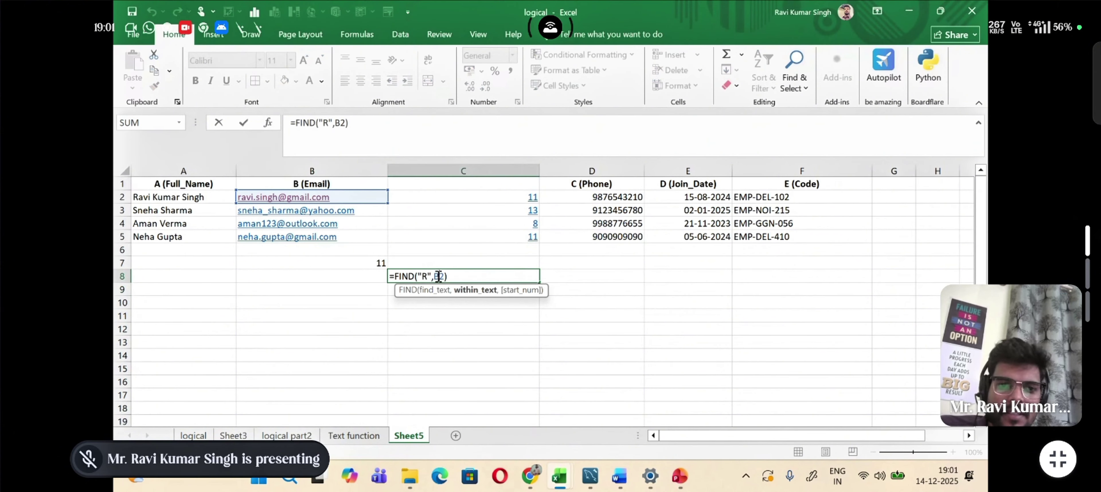
{"action": "left_click", "coordinate": [429, 275]}
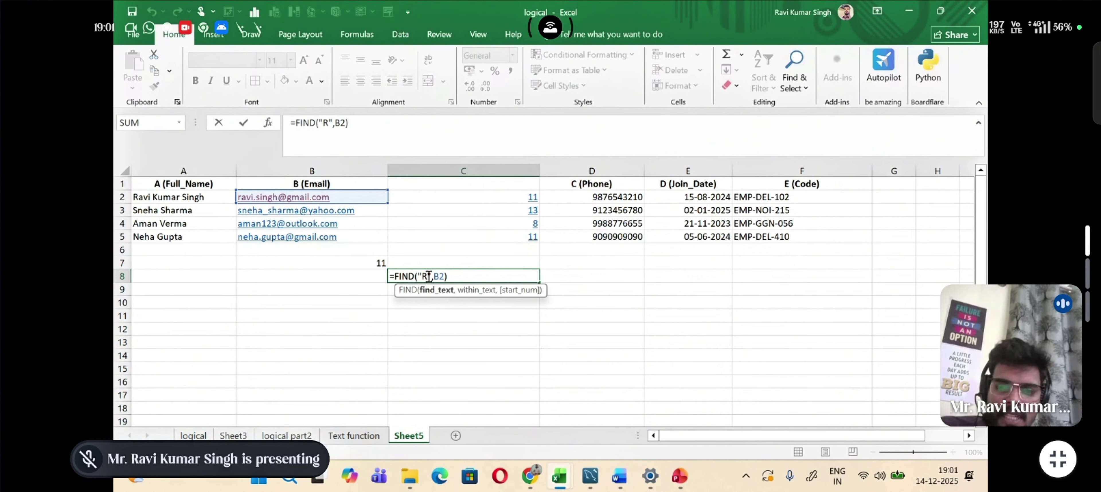
{"action": "key", "text": "BackSpace"}
{"action": "type", "text": "r"}
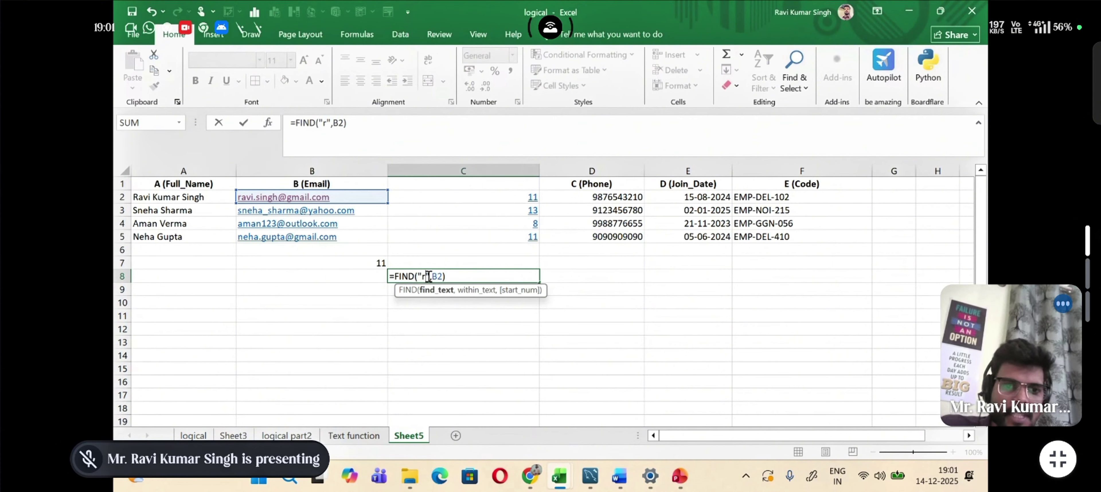
{"action": "left_click", "coordinate": [453, 276]}
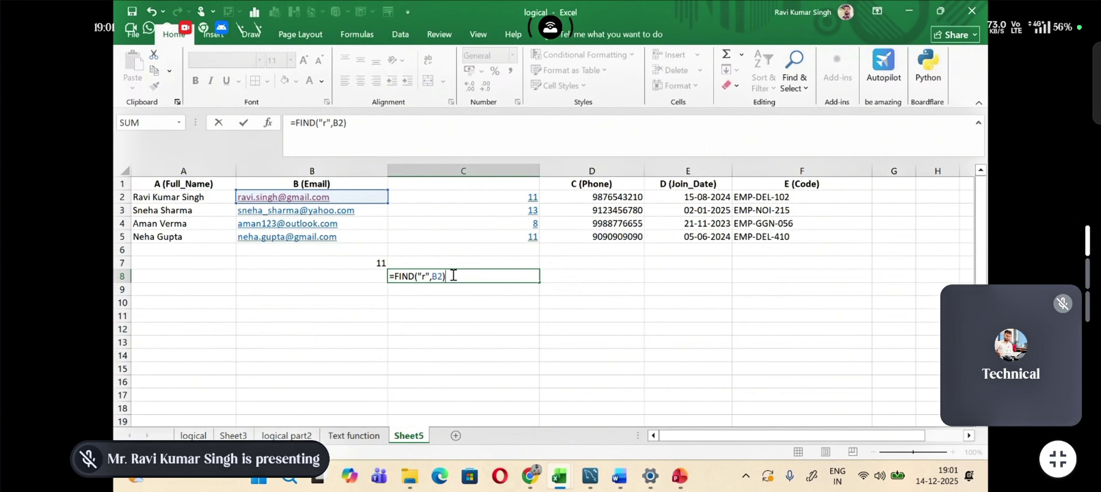
{"action": "key", "text": "Return"}
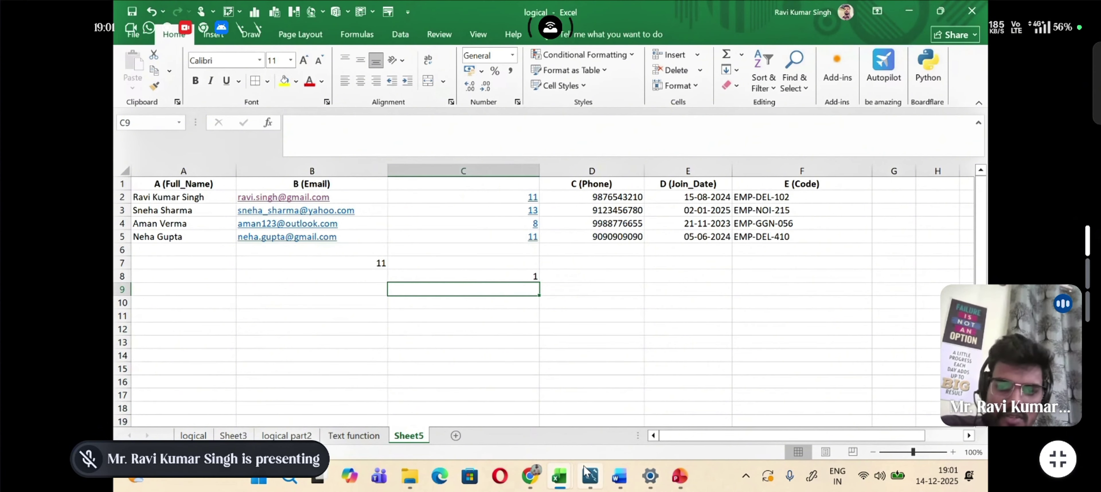
Step: Switch to the Chapter Details presentation in PowerPoint
{"action": "mouse_move", "coordinate": [593, 479]}
{"action": "mouse_move", "coordinate": [678, 486]}
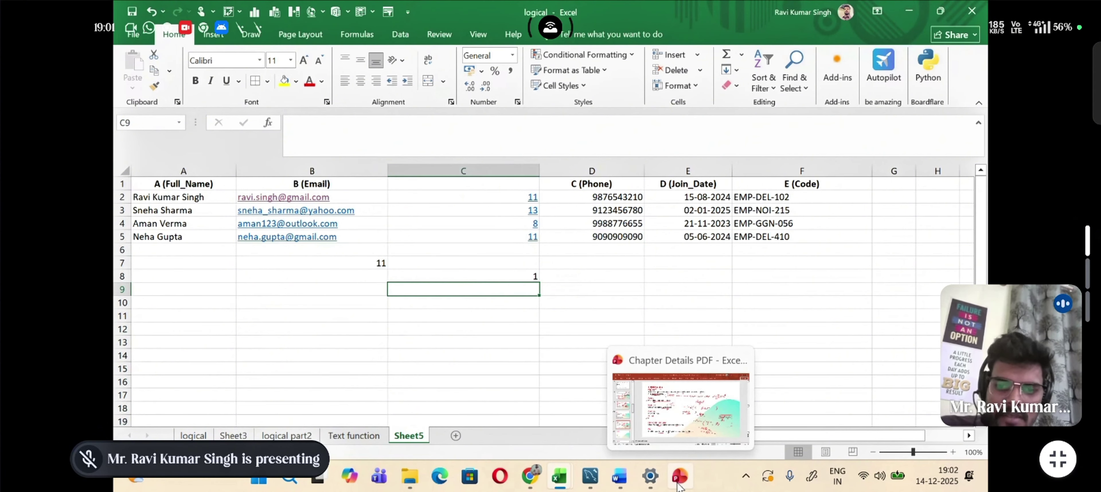